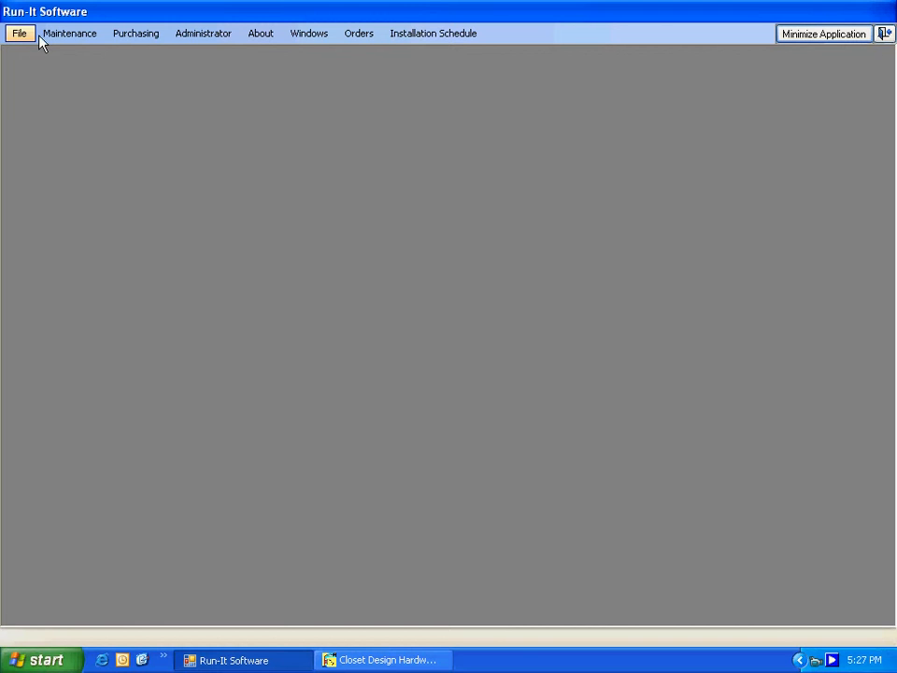
Open the installation schedule and review the work booked on 9/3, 9/4, 9/10 and 9/22/2009, including the fourth installer's Task1 details.
{"action": "left_click", "coordinate": [429, 37]}
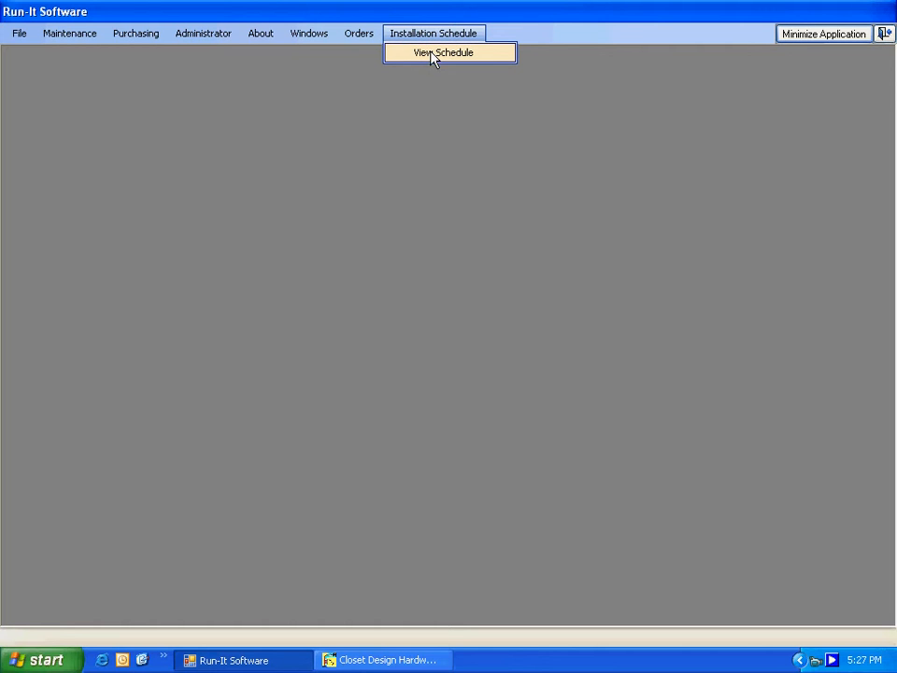
{"action": "left_click", "coordinate": [432, 56]}
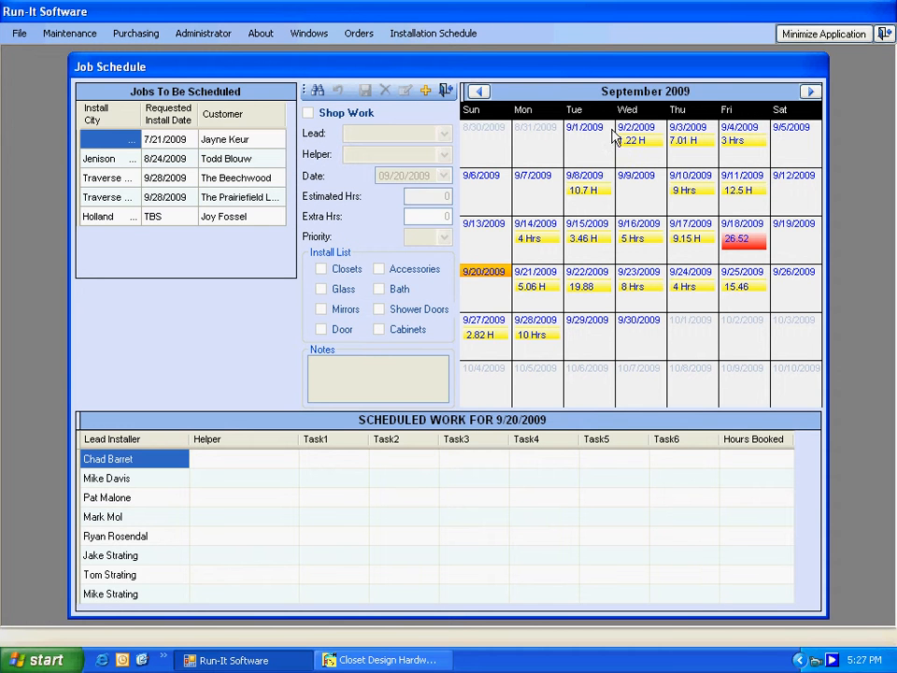
{"action": "left_click", "coordinate": [701, 140]}
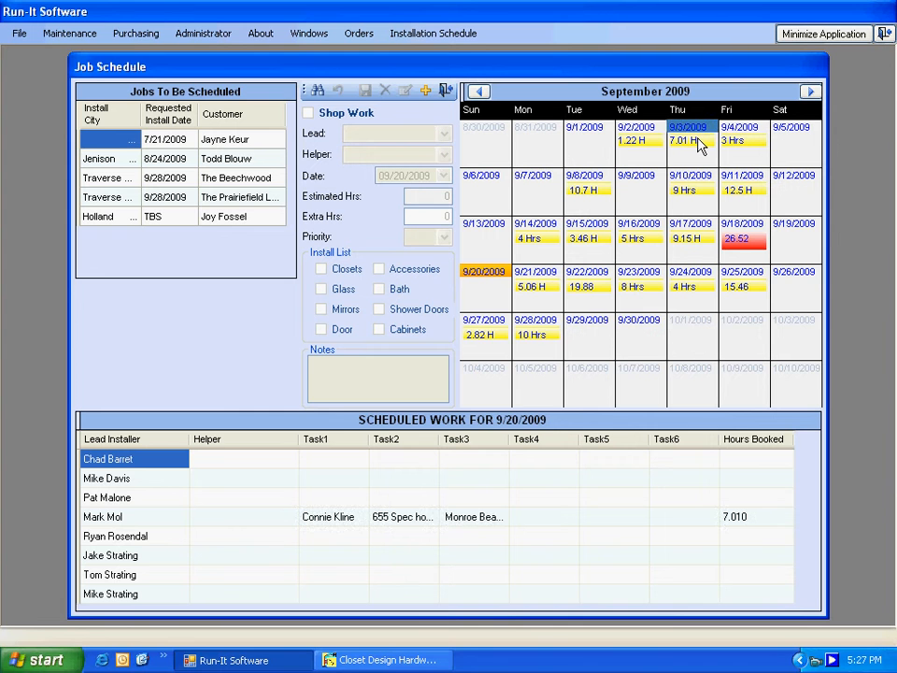
{"action": "left_click", "coordinate": [737, 142]}
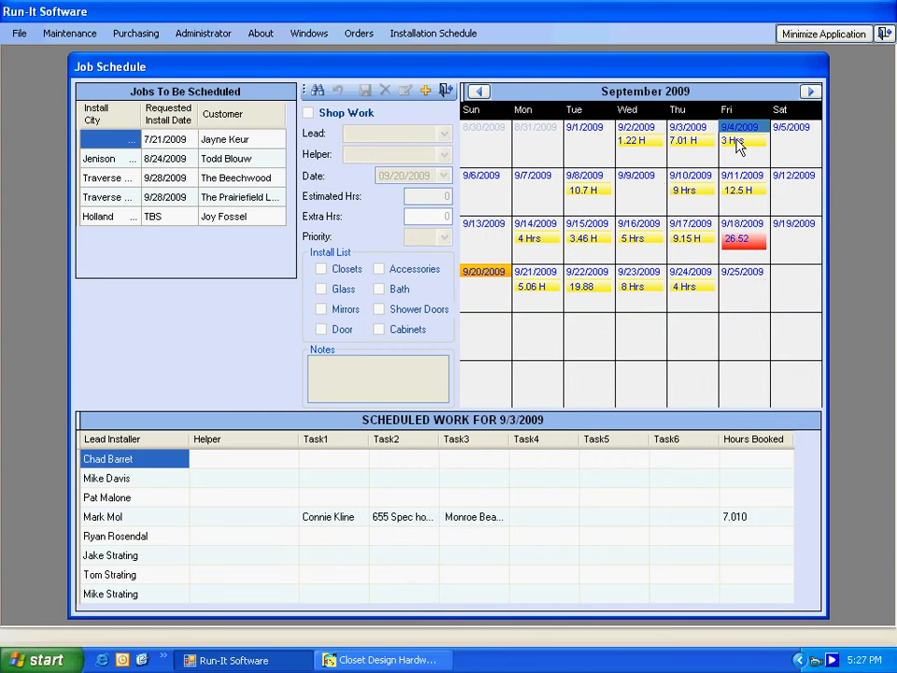
{"action": "left_click", "coordinate": [693, 195]}
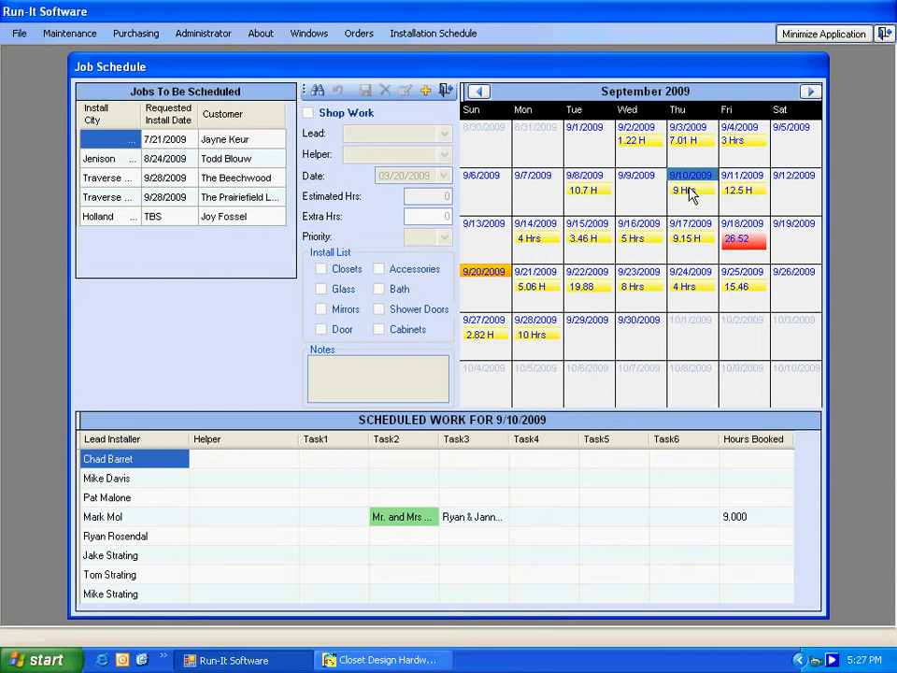
{"action": "left_click", "coordinate": [589, 291]}
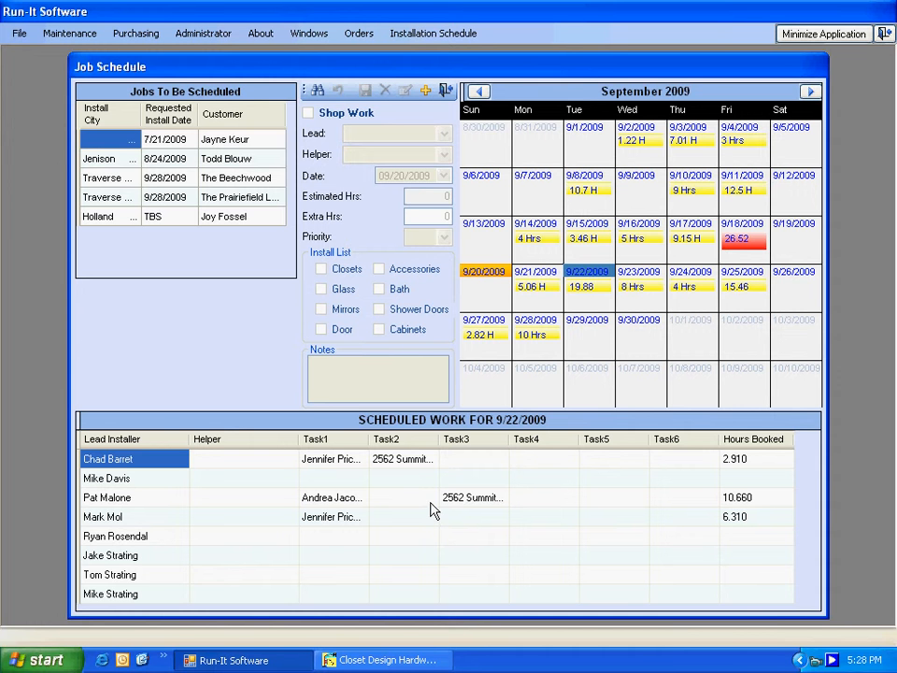
{"action": "left_click", "coordinate": [335, 525]}
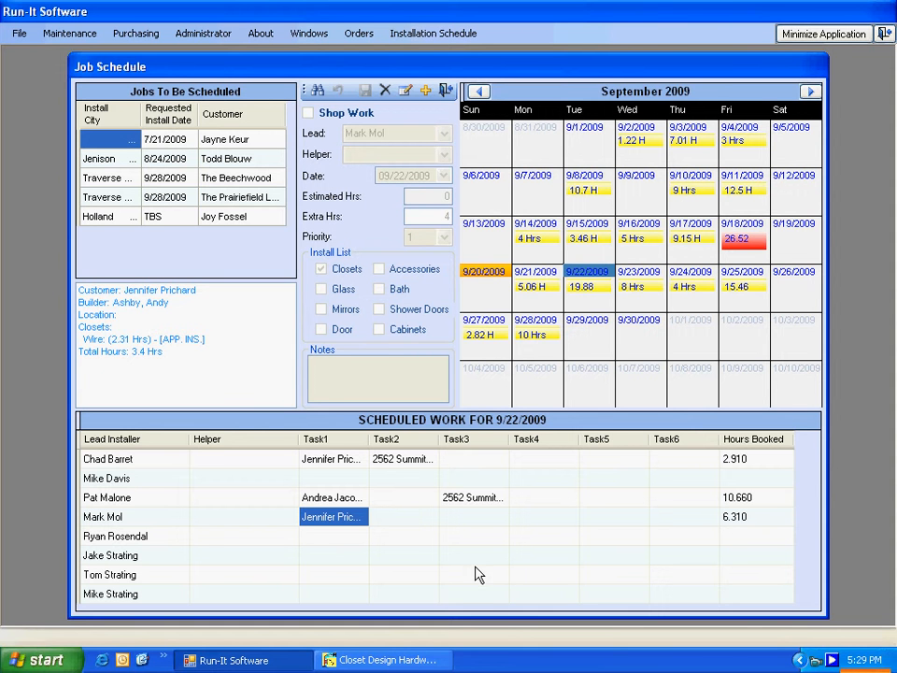
Start a new schedule entry, not shop time, for The Beechwood job on 9/28/2009.
{"action": "left_click", "coordinate": [180, 181]}
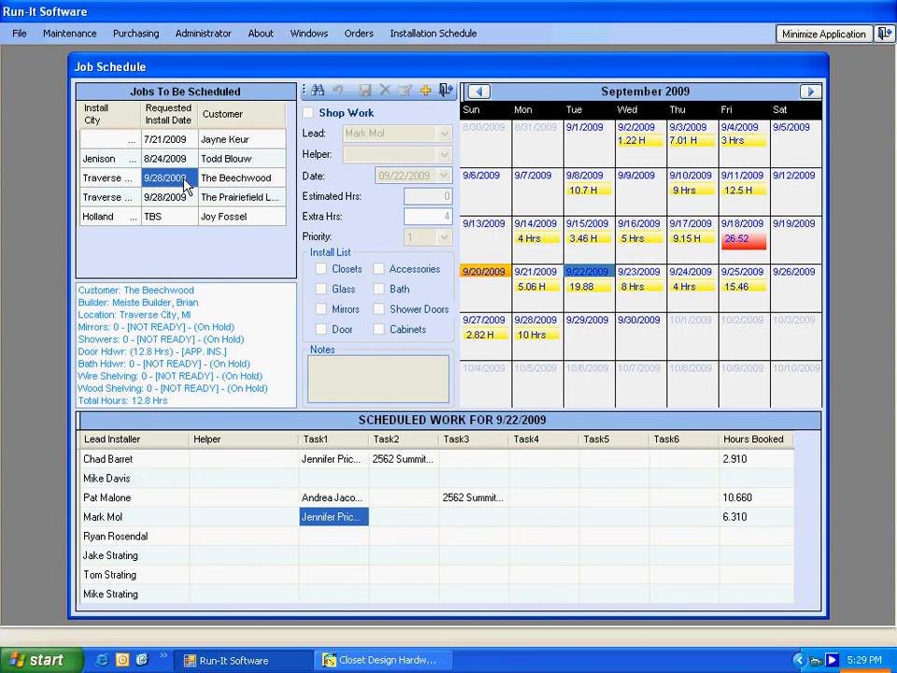
{"action": "left_click", "coordinate": [587, 241]}
{"action": "left_click", "coordinate": [629, 246]}
{"action": "left_click", "coordinate": [686, 244]}
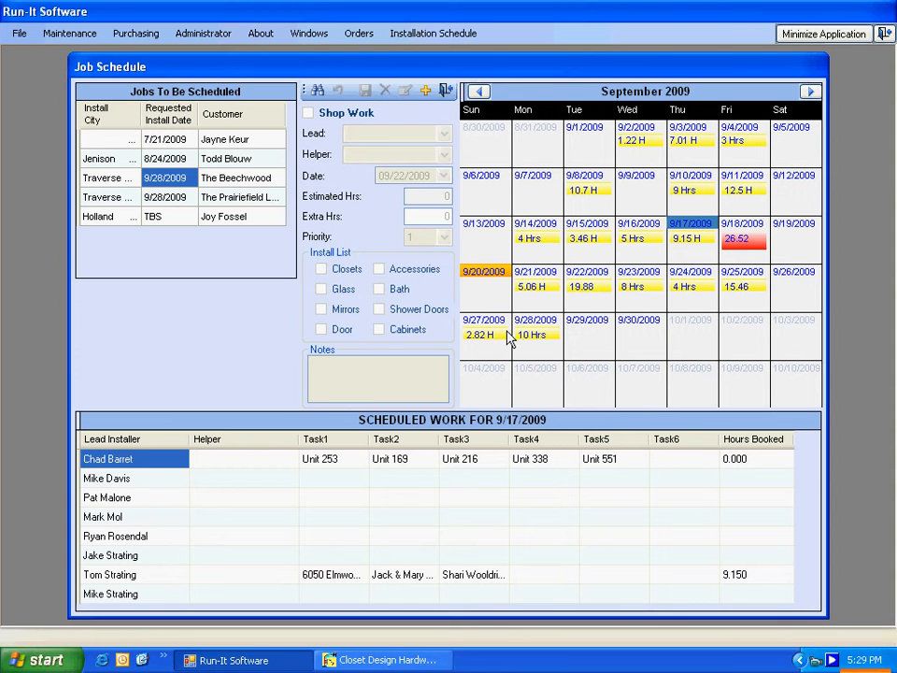
{"action": "left_click", "coordinate": [533, 342]}
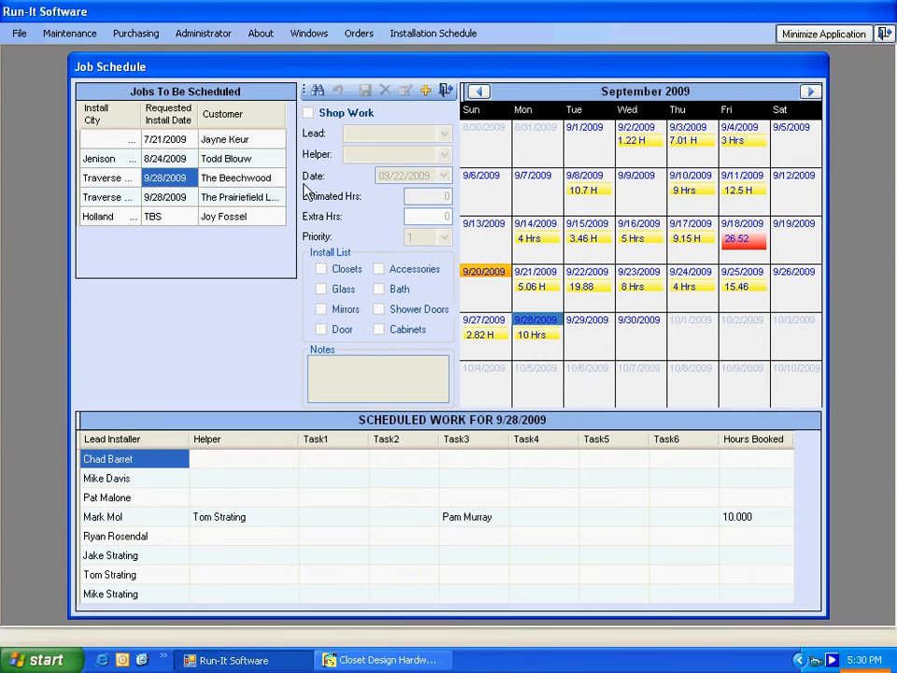
{"action": "left_click", "coordinate": [425, 91]}
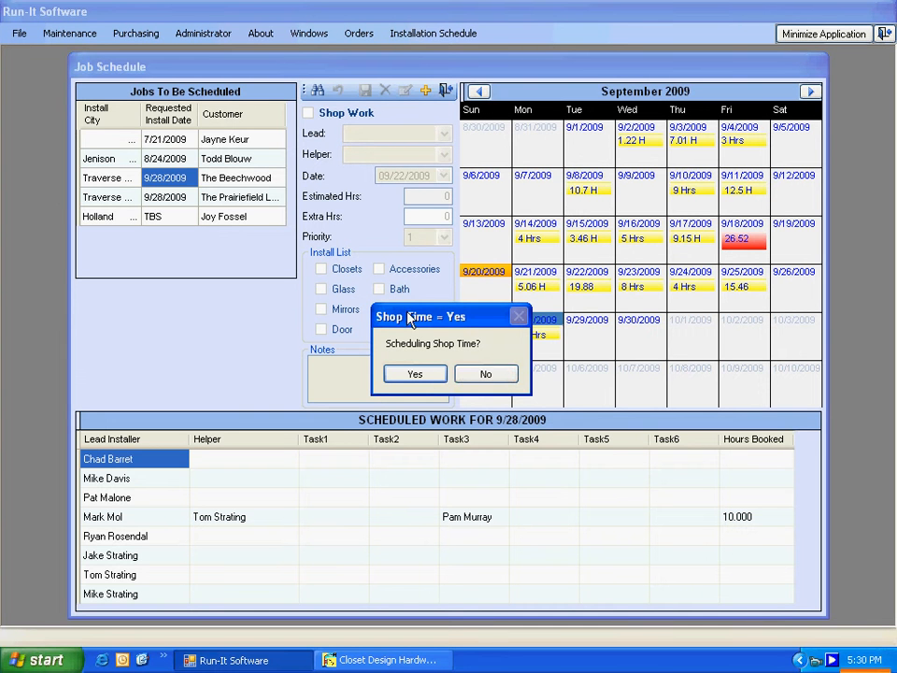
{"action": "left_click", "coordinate": [485, 376]}
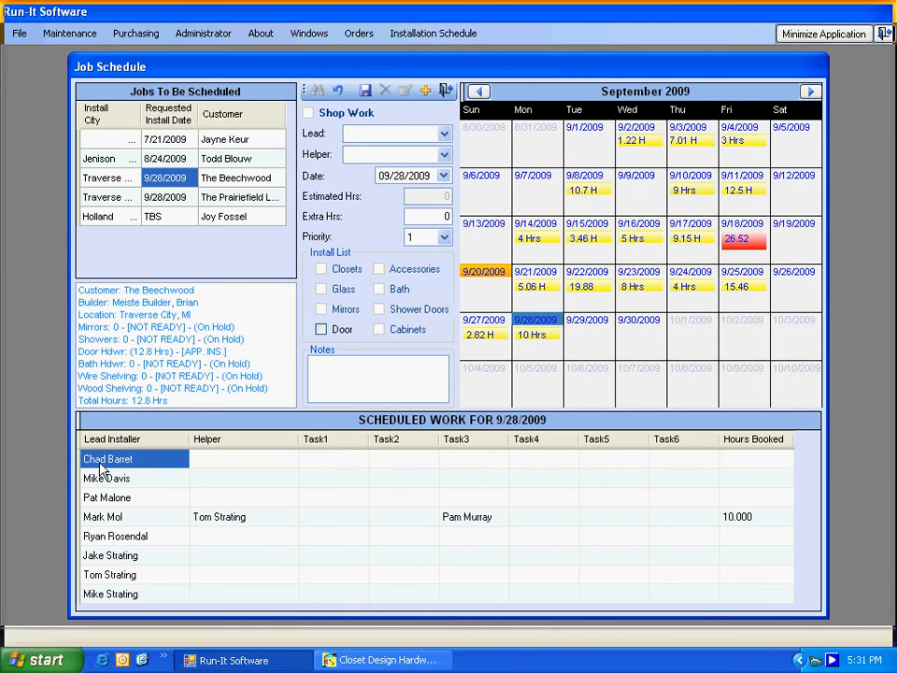
Assign the first listed installer as lead, leave the helper blank, and use 9/28/2009 as the entry's date.
{"action": "left_click", "coordinate": [445, 136]}
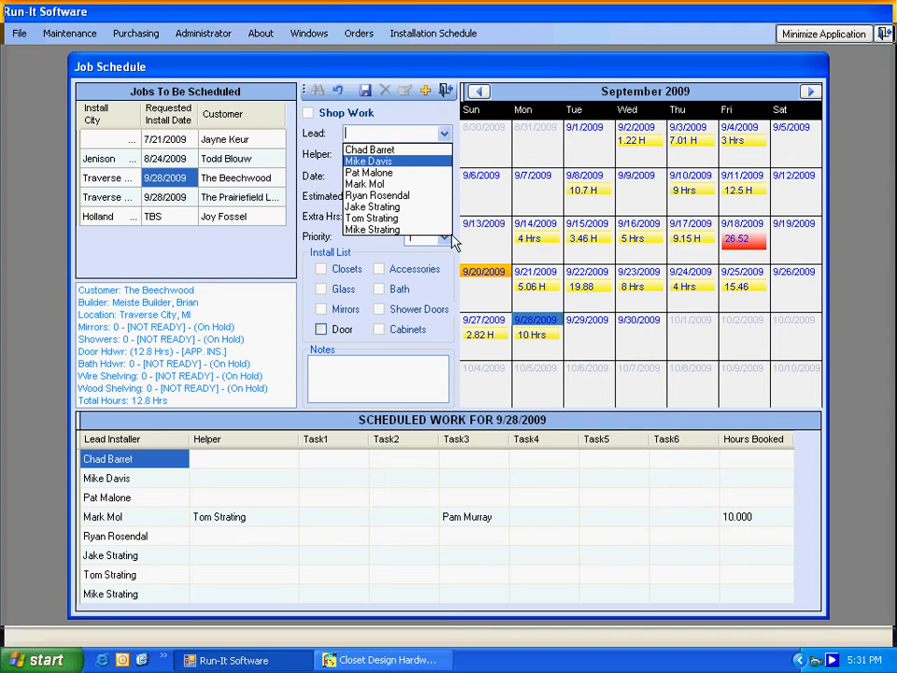
{"action": "left_click", "coordinate": [417, 150]}
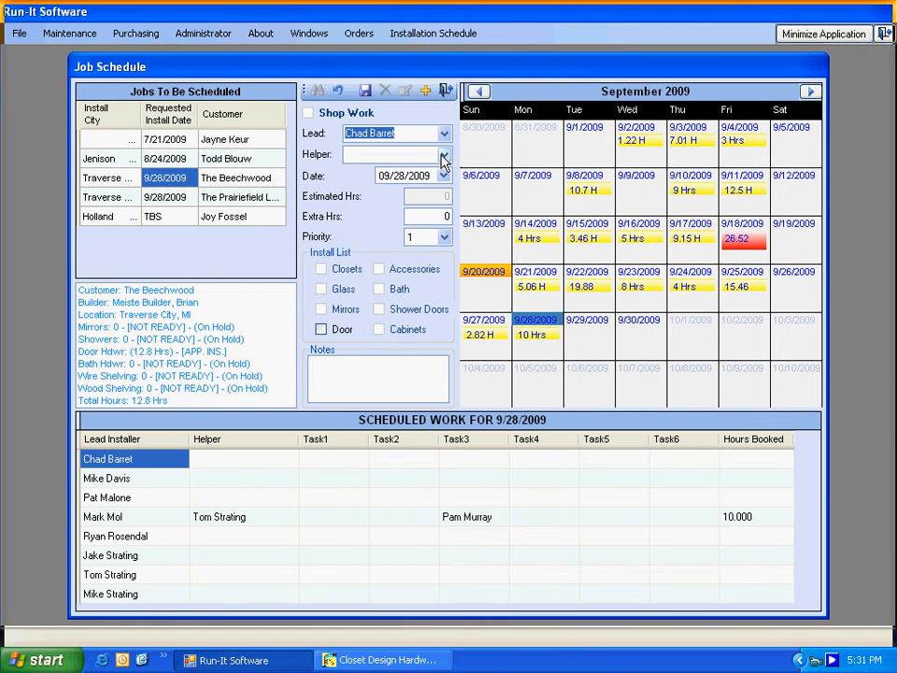
{"action": "left_click", "coordinate": [444, 155]}
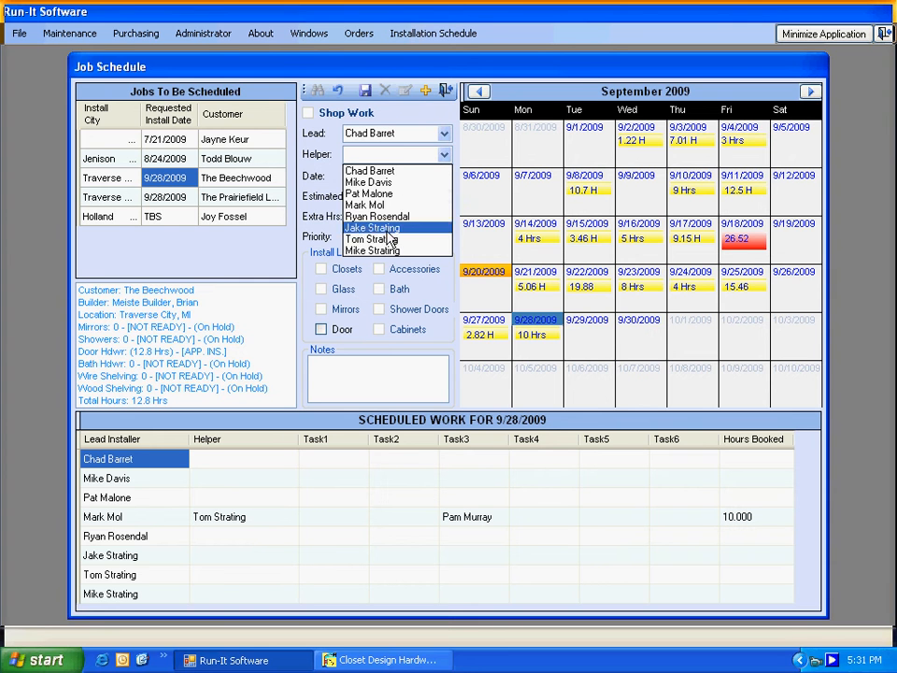
{"action": "left_click", "coordinate": [403, 156]}
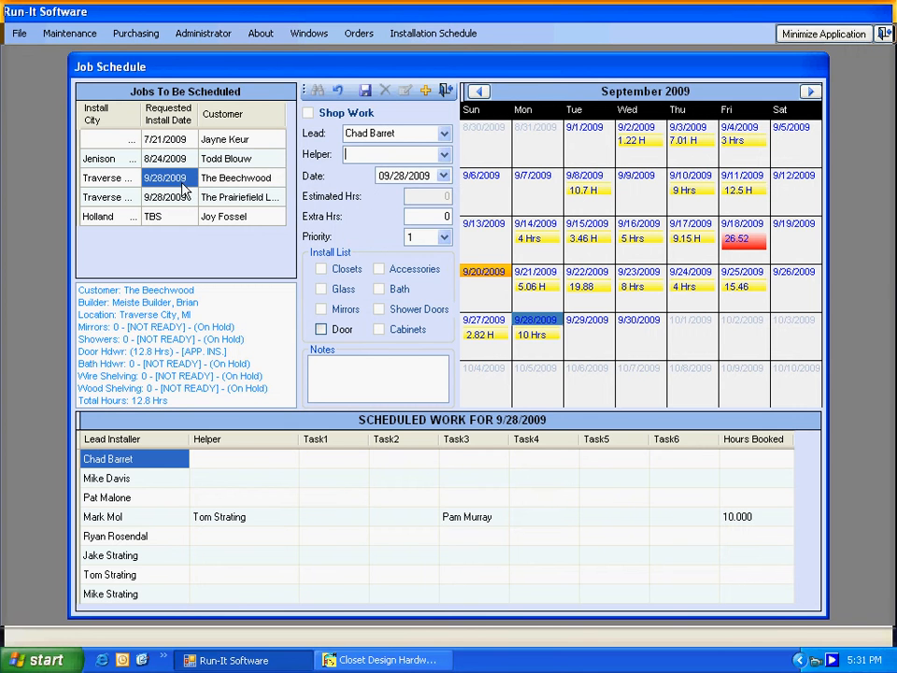
{"action": "left_click", "coordinate": [444, 177]}
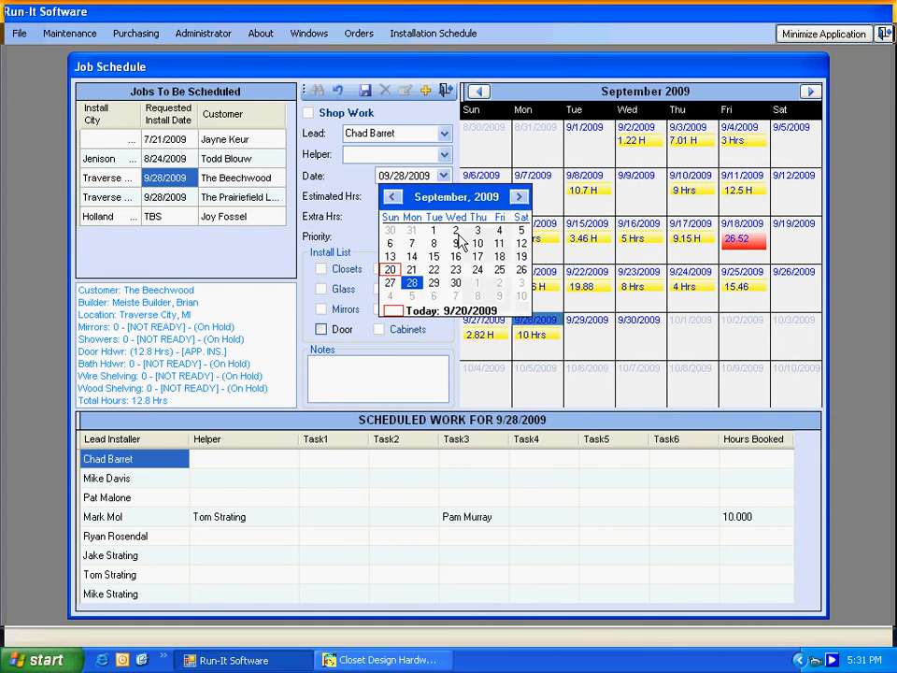
{"action": "left_click", "coordinate": [412, 284]}
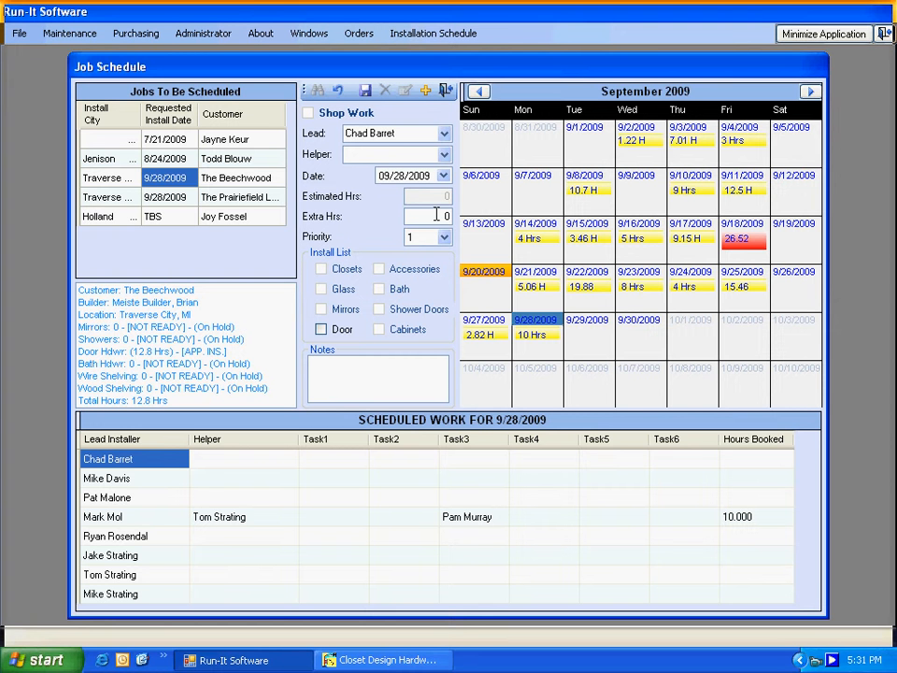
Set the entry's extra hours to 2 and its priority to 1.
{"action": "left_click_drag", "start_coordinate": [436, 214], "coordinate": [464, 212]}
{"action": "type", "text": "2"}
{"action": "left_click", "coordinate": [446, 238]}
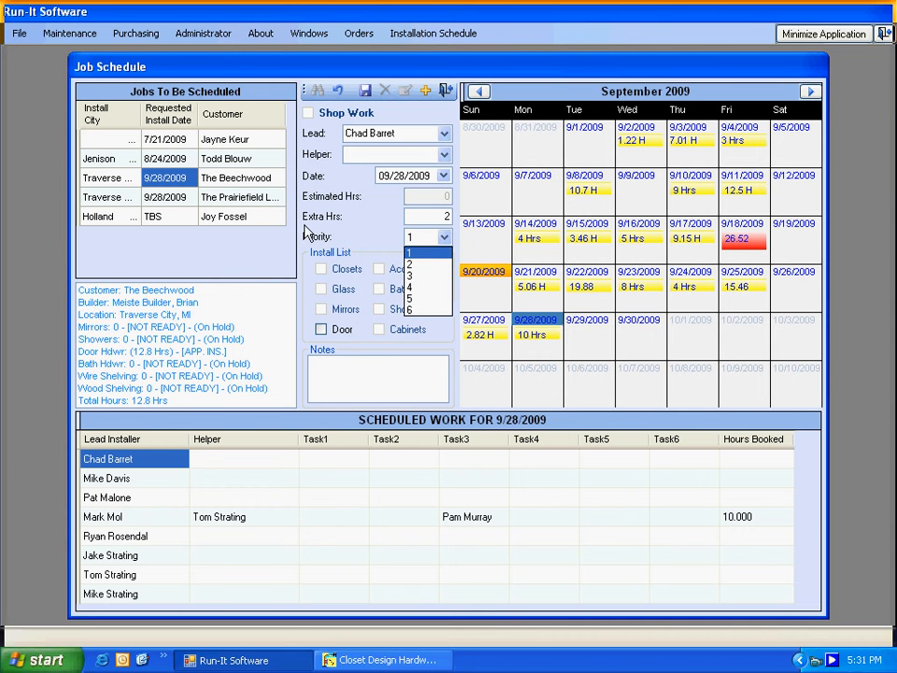
{"action": "left_click", "coordinate": [426, 252]}
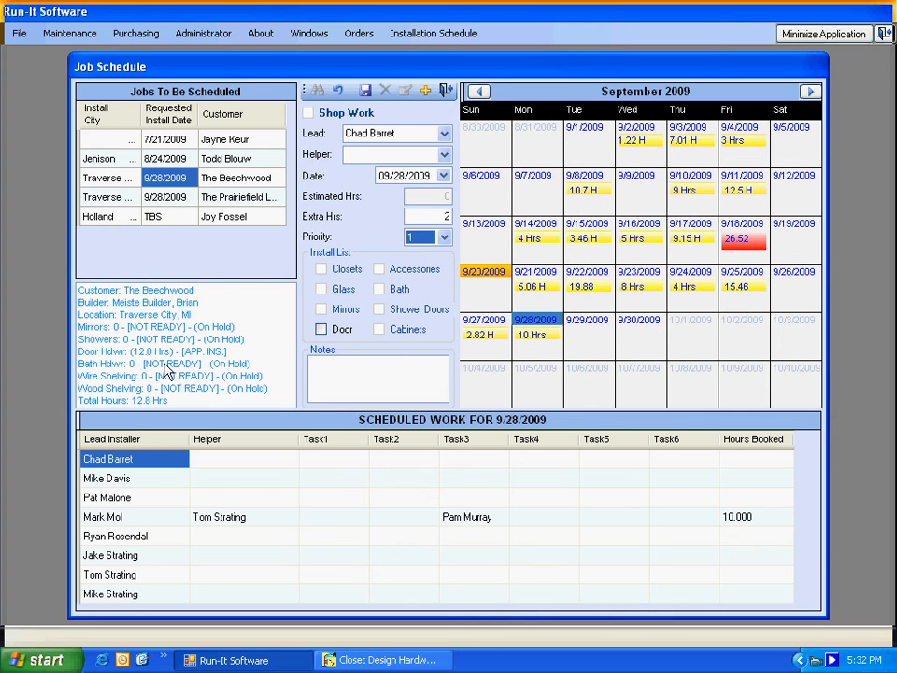
Include Door in the install list, add the note "Bring extra drill", and save the entry.
{"action": "left_click", "coordinate": [321, 330]}
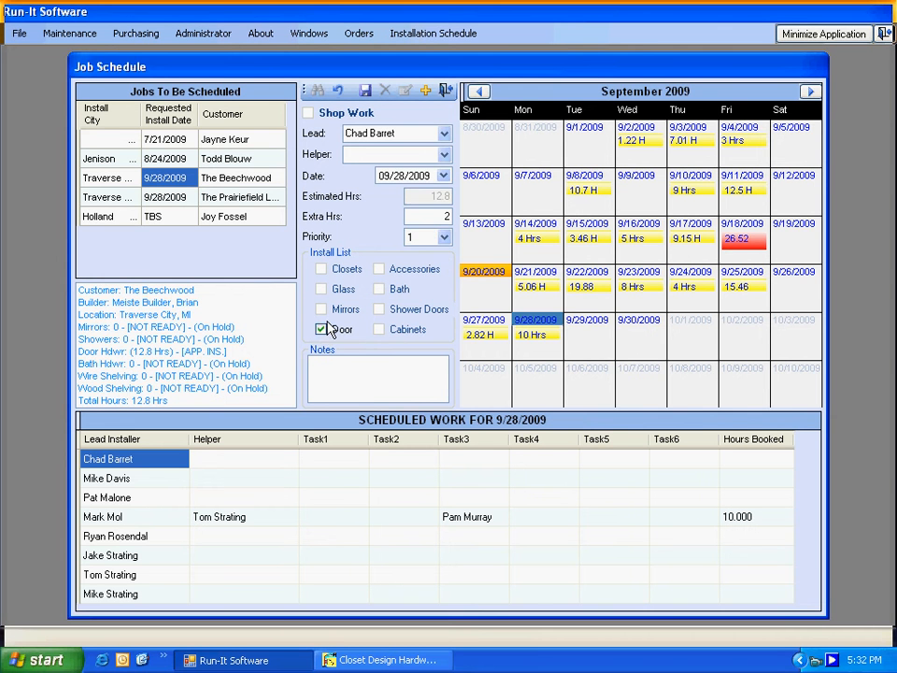
{"action": "left_click", "coordinate": [338, 367]}
{"action": "type", "text": "Bring extra drill"}
{"action": "left_click", "coordinate": [367, 93]}
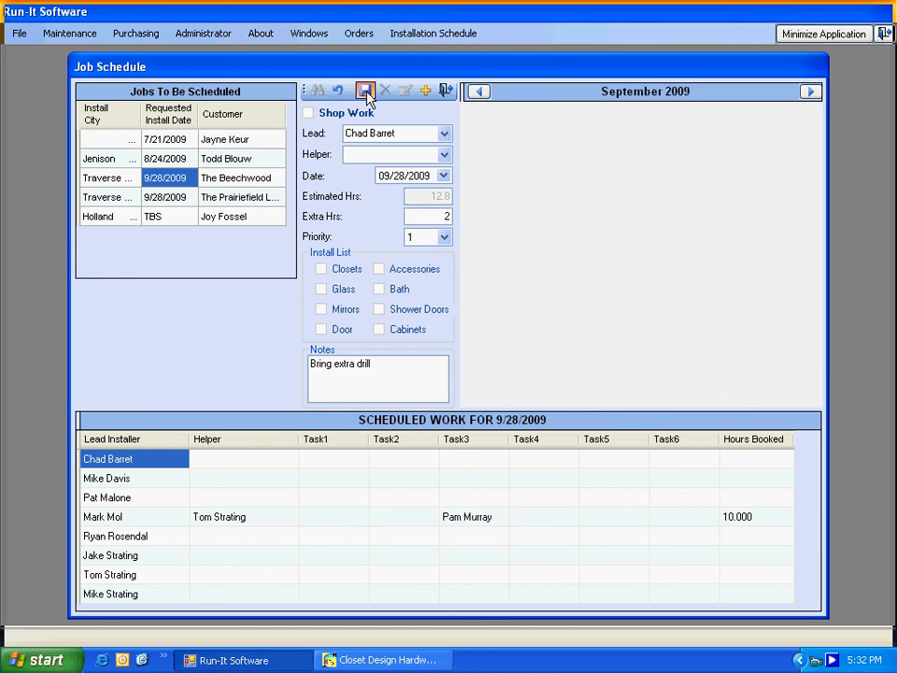
Reschedule The Beechwood task booked on 9/28/2009 to 9/29/2009 and save the change.
{"action": "left_click", "coordinate": [333, 459]}
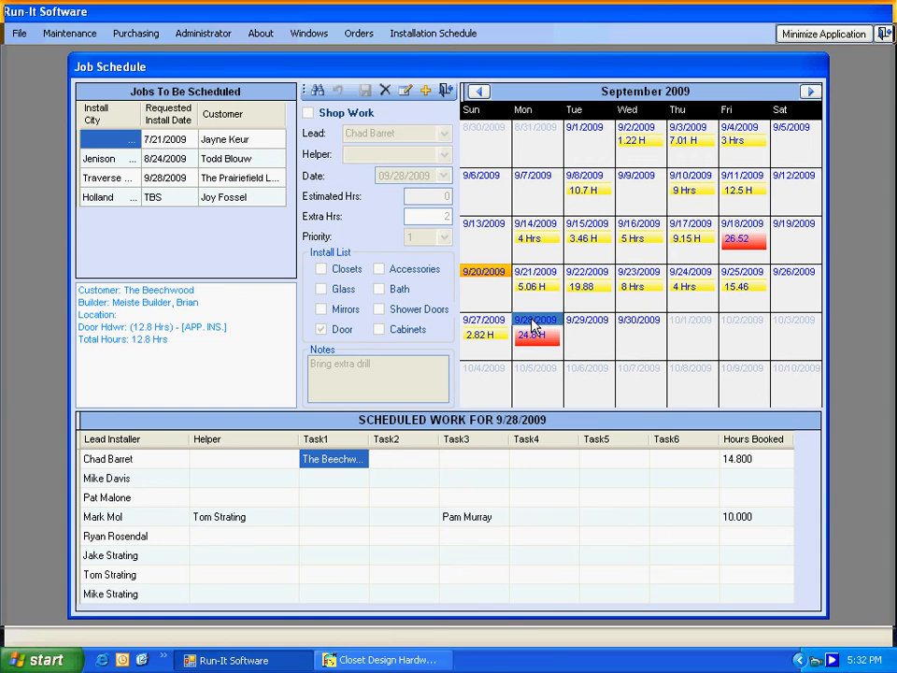
{"action": "left_click", "coordinate": [588, 327]}
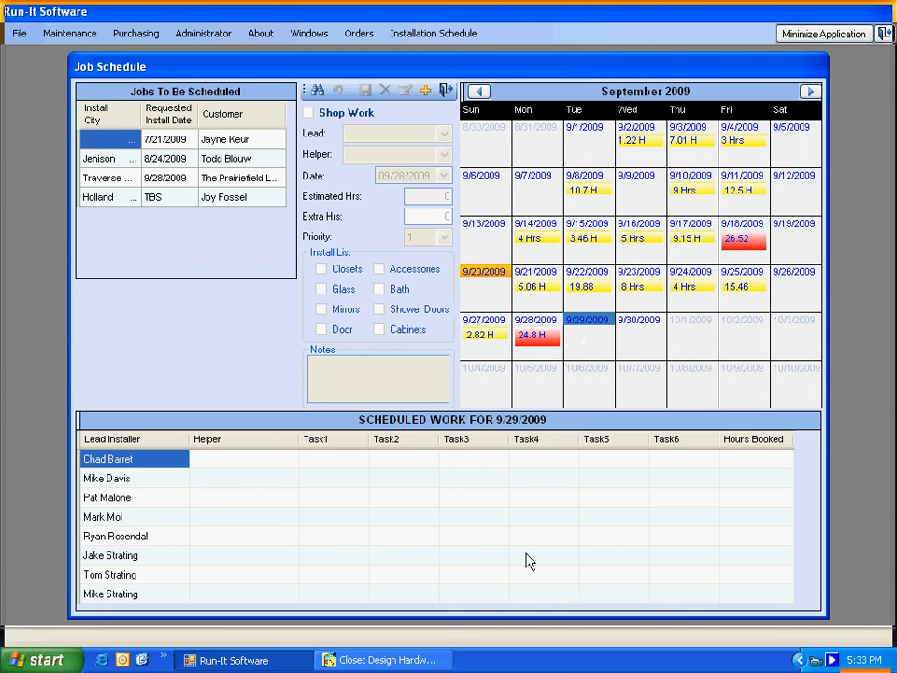
{"action": "left_click", "coordinate": [544, 340]}
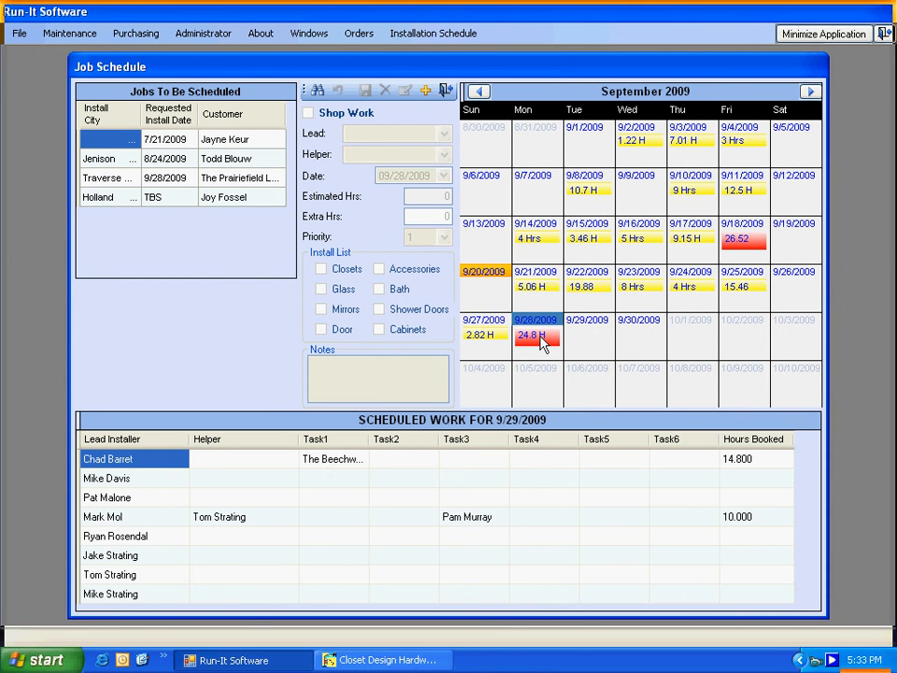
{"action": "left_click", "coordinate": [335, 461]}
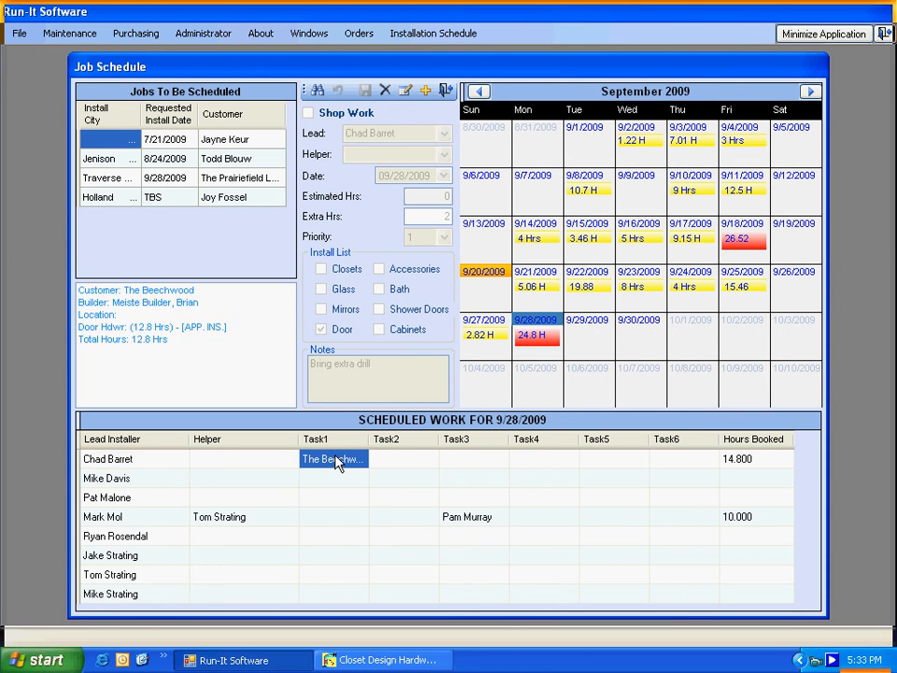
{"action": "left_click", "coordinate": [405, 90]}
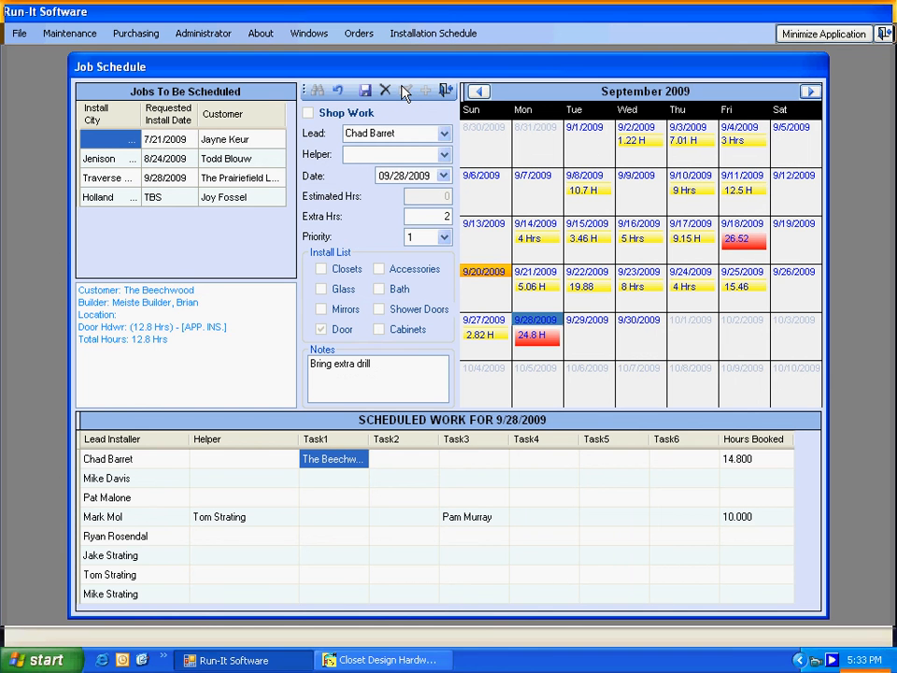
{"action": "left_click", "coordinate": [443, 176]}
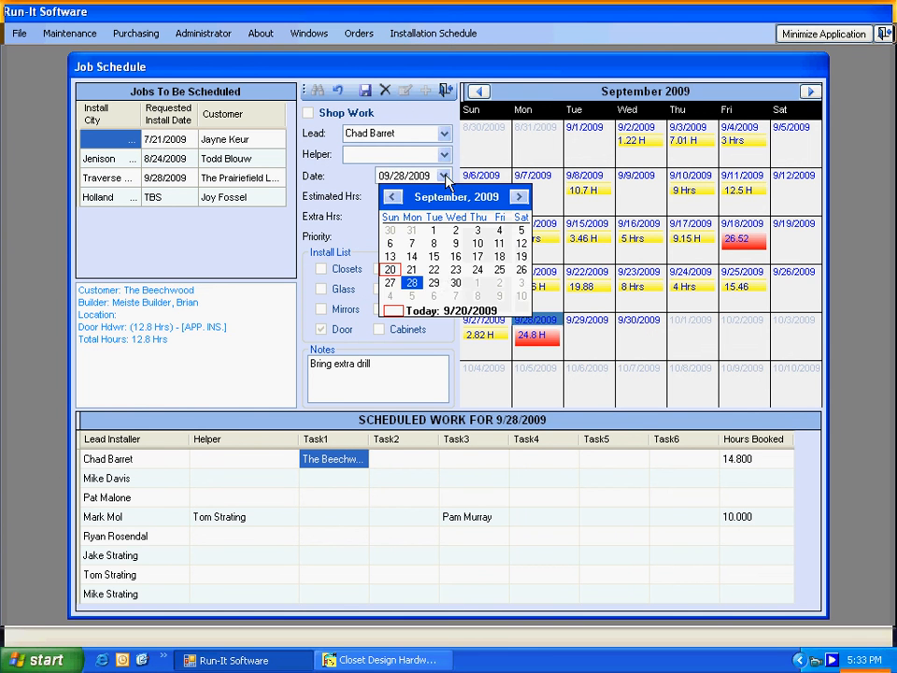
{"action": "left_click", "coordinate": [434, 282]}
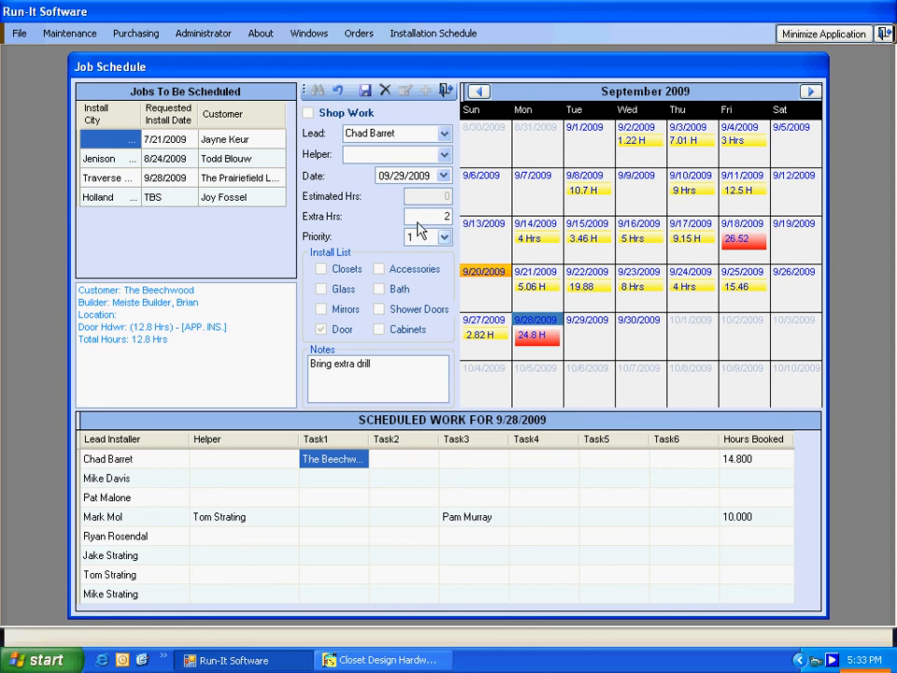
{"action": "left_click", "coordinate": [364, 91]}
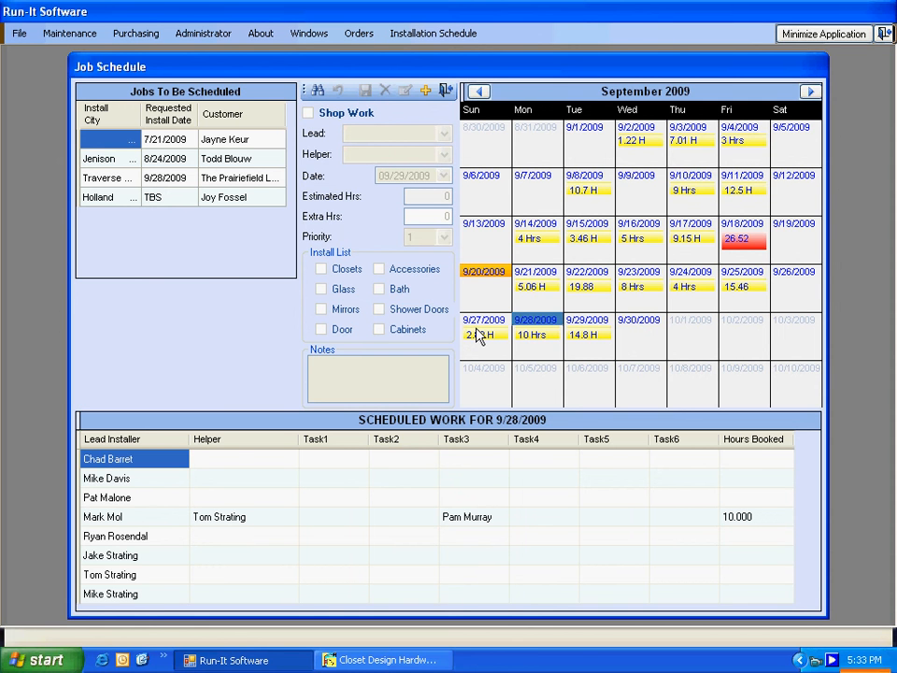
Delete The Beechwood task scheduled for 9/29/2009.
{"action": "left_click", "coordinate": [579, 342]}
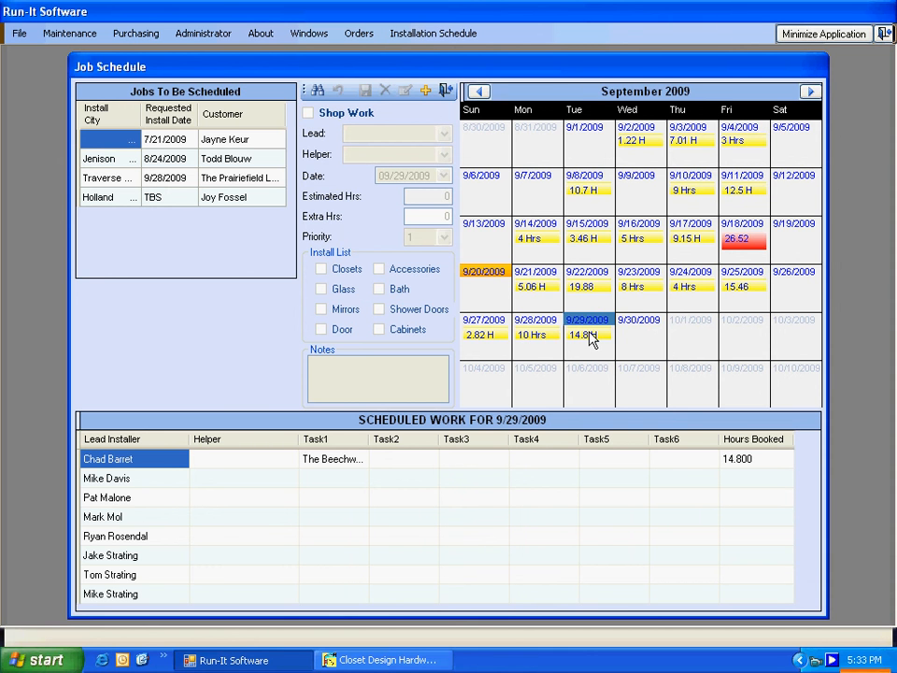
{"action": "left_click", "coordinate": [346, 462]}
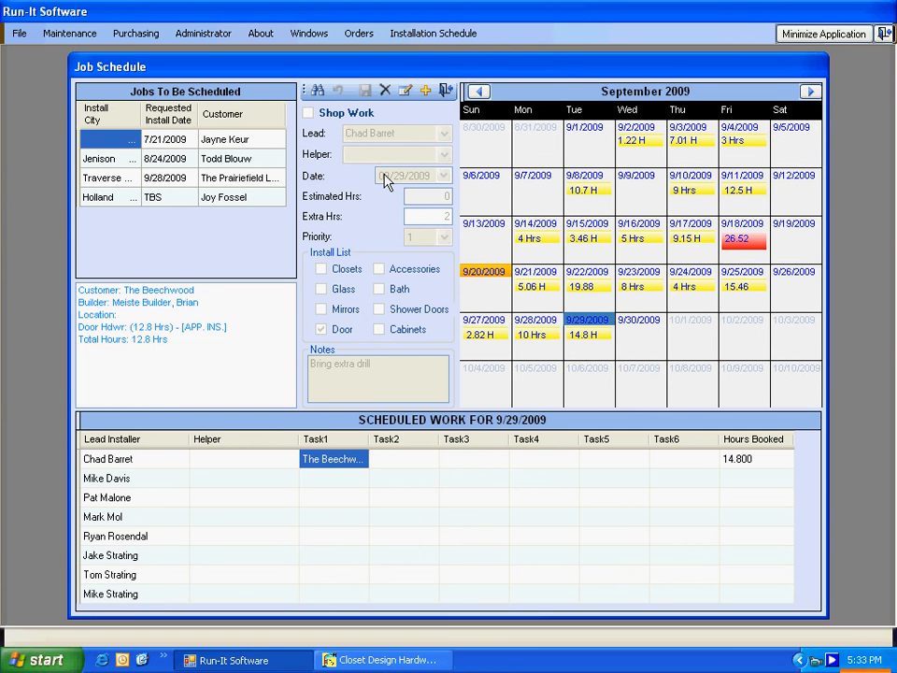
{"action": "left_click", "coordinate": [386, 90]}
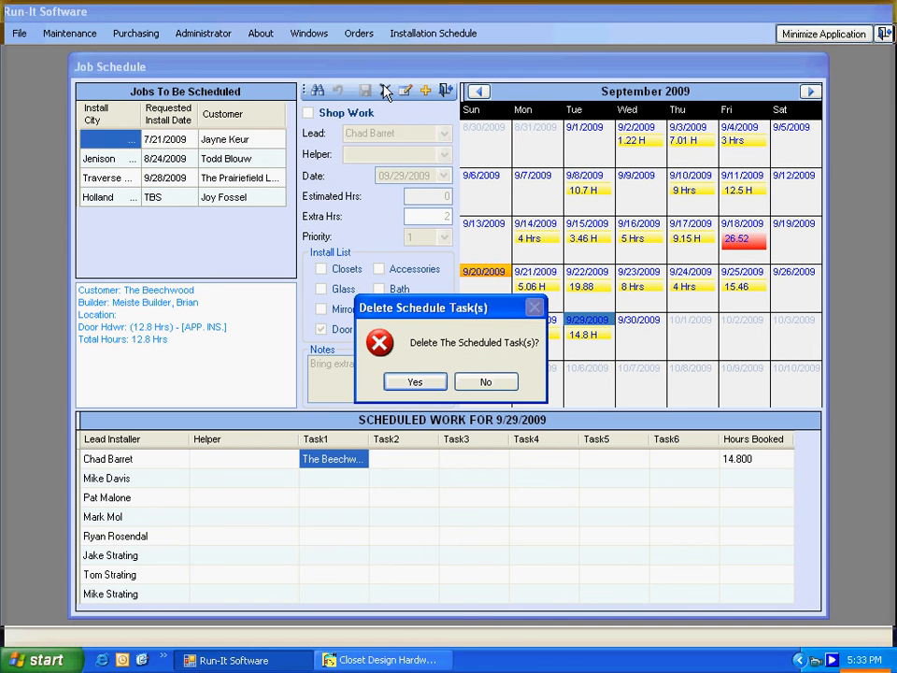
{"action": "left_click", "coordinate": [416, 385]}
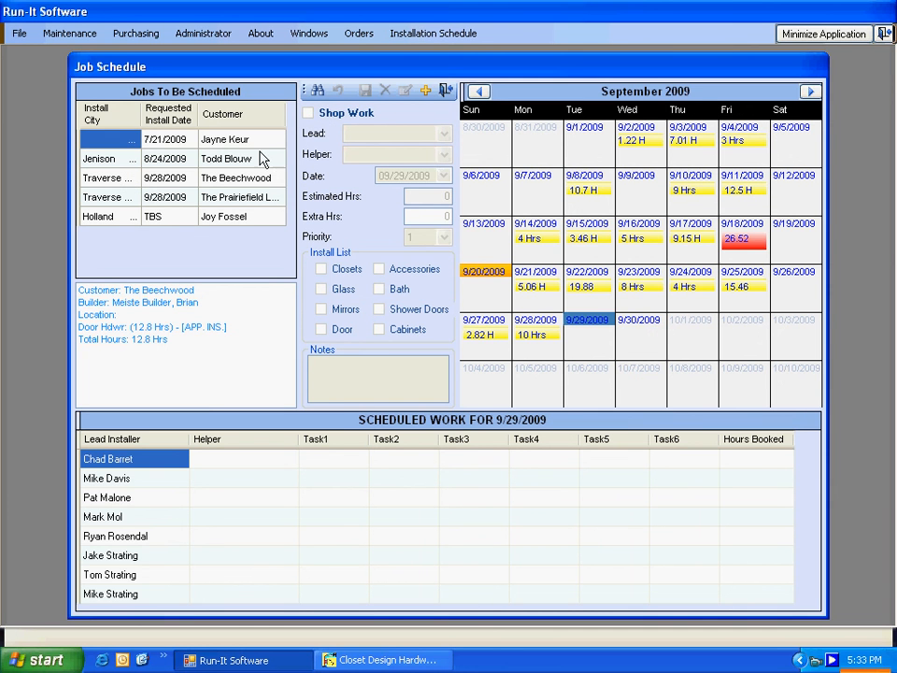
Open order entry, search the orders for customer "the bee", and load The Beechwood order.
{"action": "left_click_drag", "start_coordinate": [346, 67], "coordinate": [340, 94]}
{"action": "left_click", "coordinate": [359, 33]}
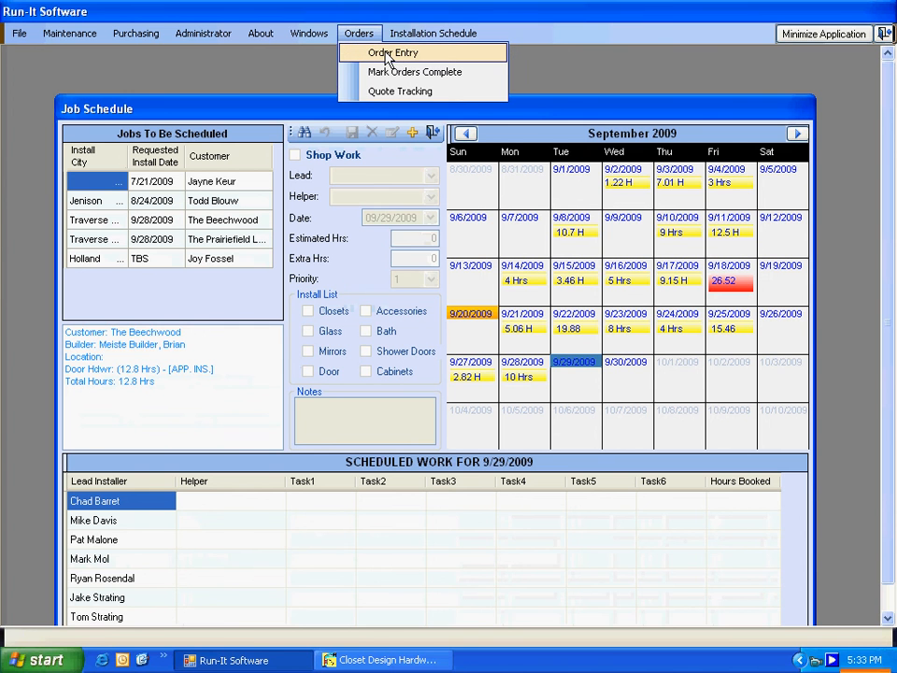
{"action": "left_click", "coordinate": [388, 58]}
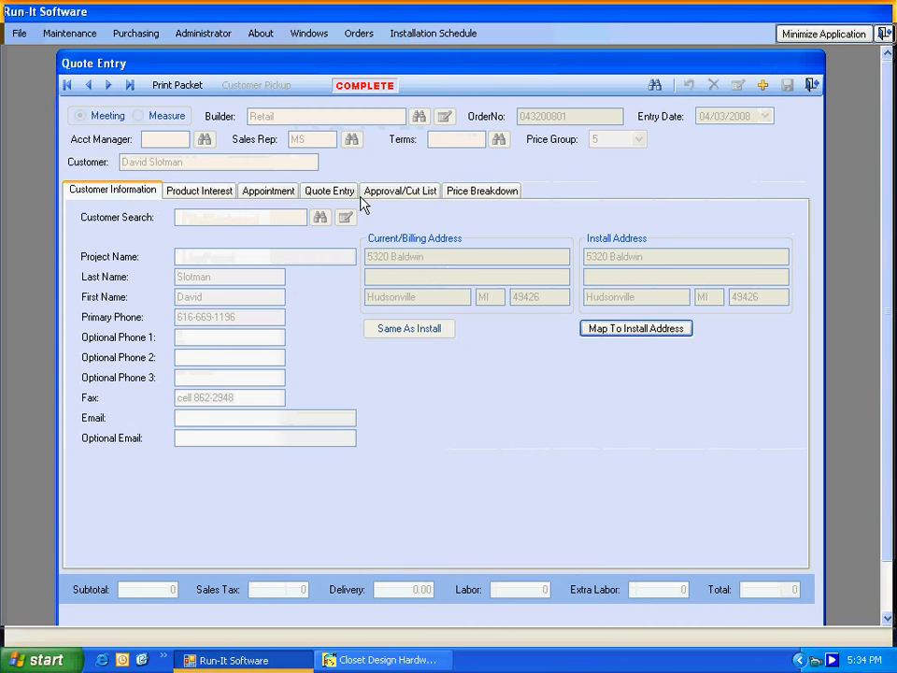
{"action": "left_click", "coordinate": [654, 86]}
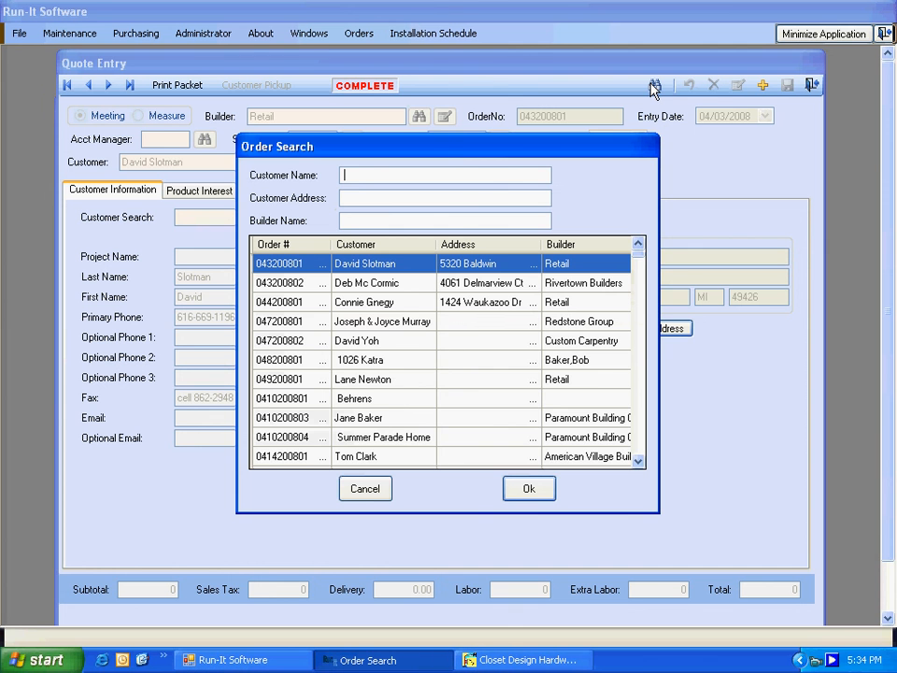
{"action": "type", "text": "the bee"}
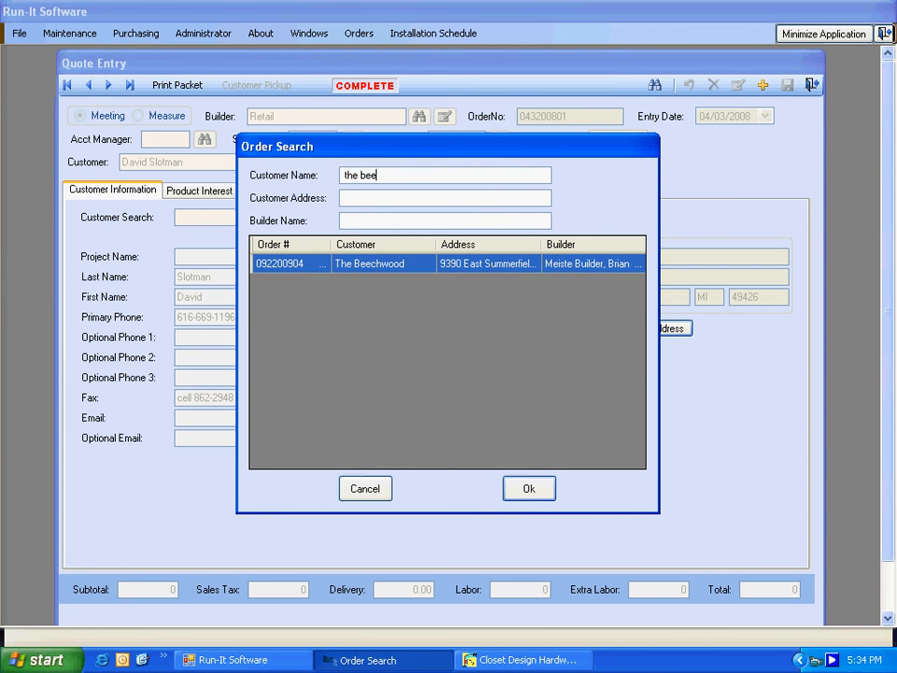
{"action": "left_click", "coordinate": [531, 490]}
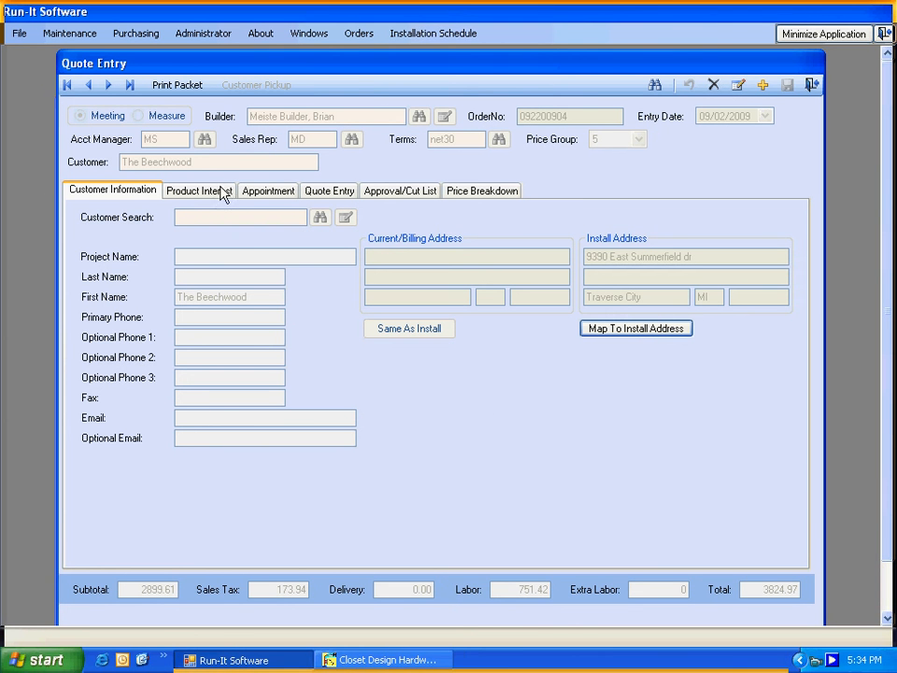
Unlock the order's door hardware approval with the authorization password and de-allocate all Door Hardware items.
{"action": "left_click", "coordinate": [400, 194]}
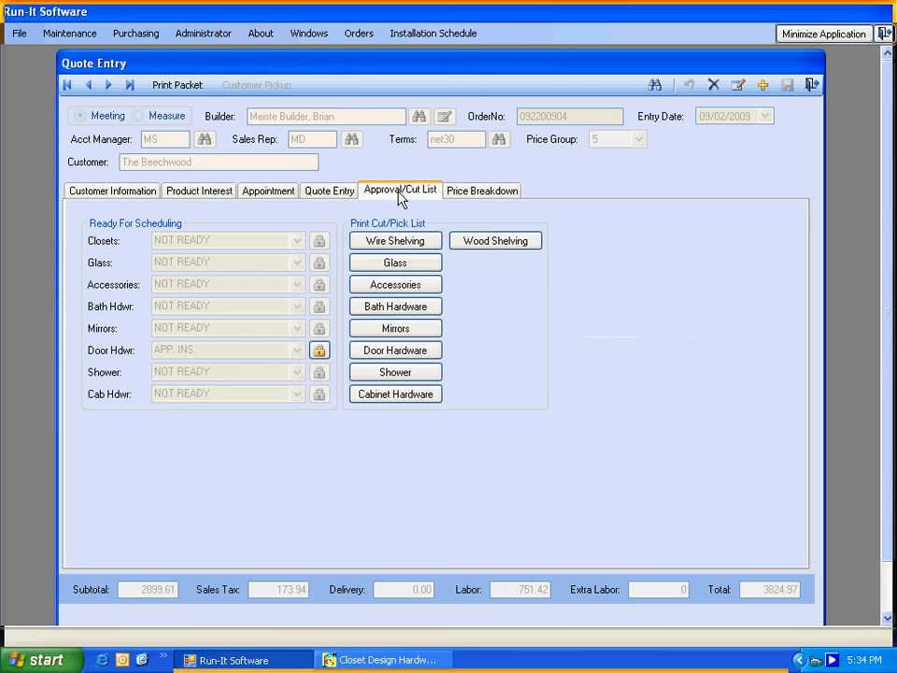
{"action": "left_click", "coordinate": [319, 351]}
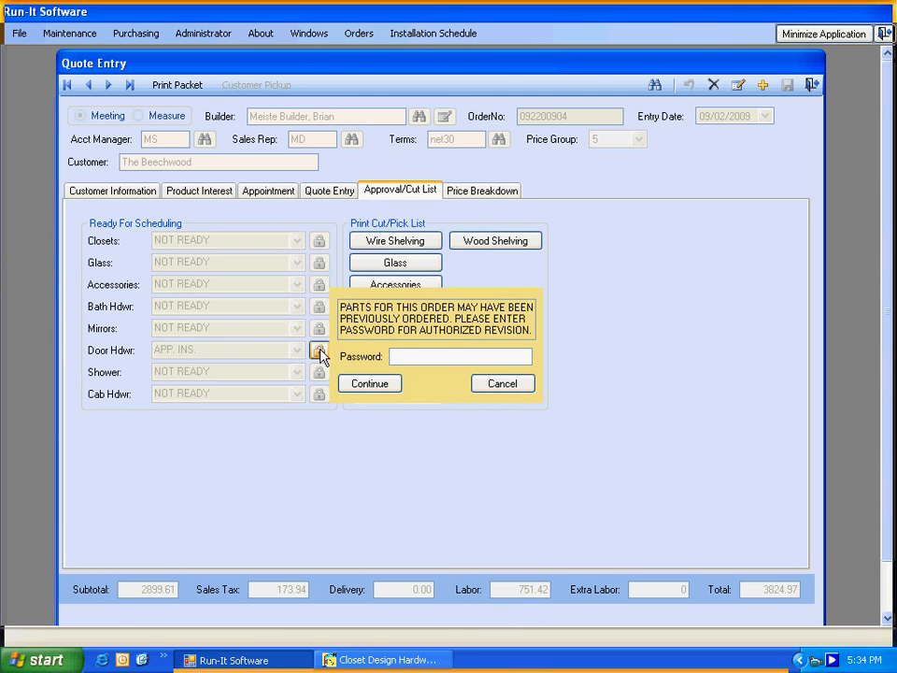
{"action": "type", "text": "*"}
{"action": "left_click", "coordinate": [387, 391]}
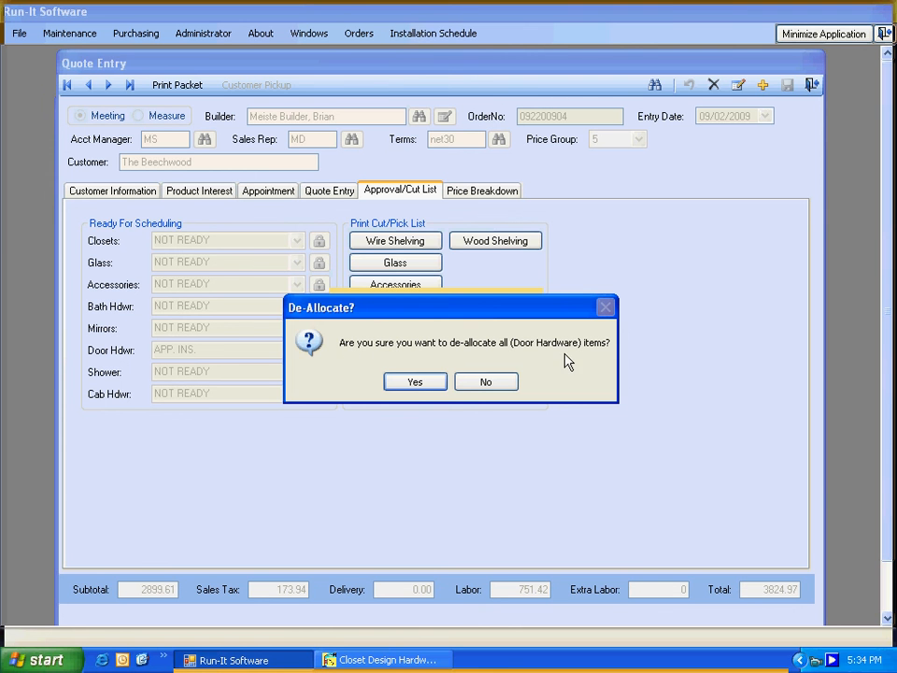
{"action": "left_click", "coordinate": [415, 383]}
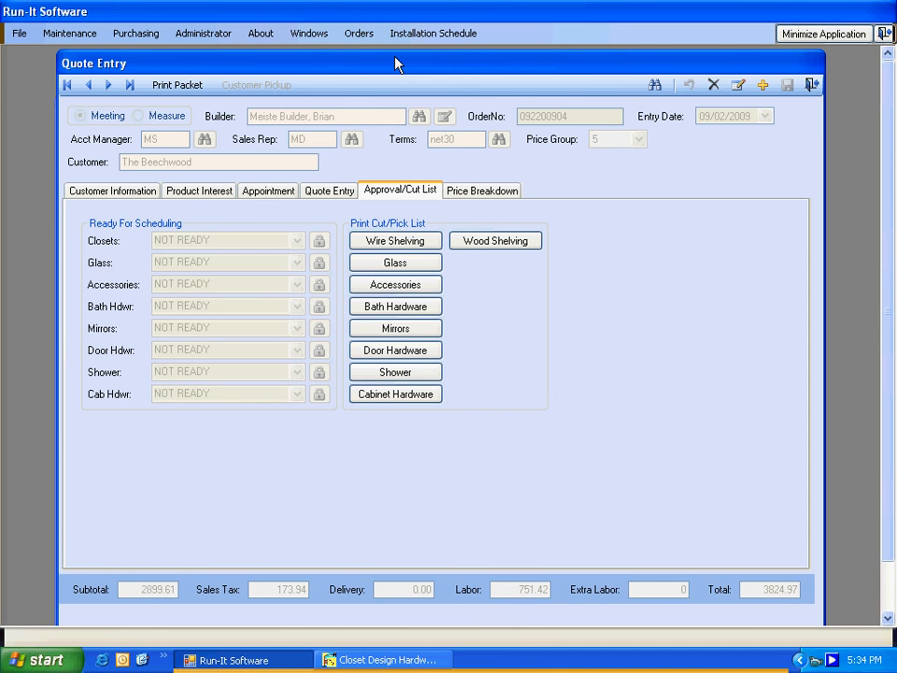
Close and reopen the job schedule to check the Jobs To Be Scheduled list for The Beechwood.
{"action": "left_click_drag", "start_coordinate": [394, 60], "coordinate": [403, 180]}
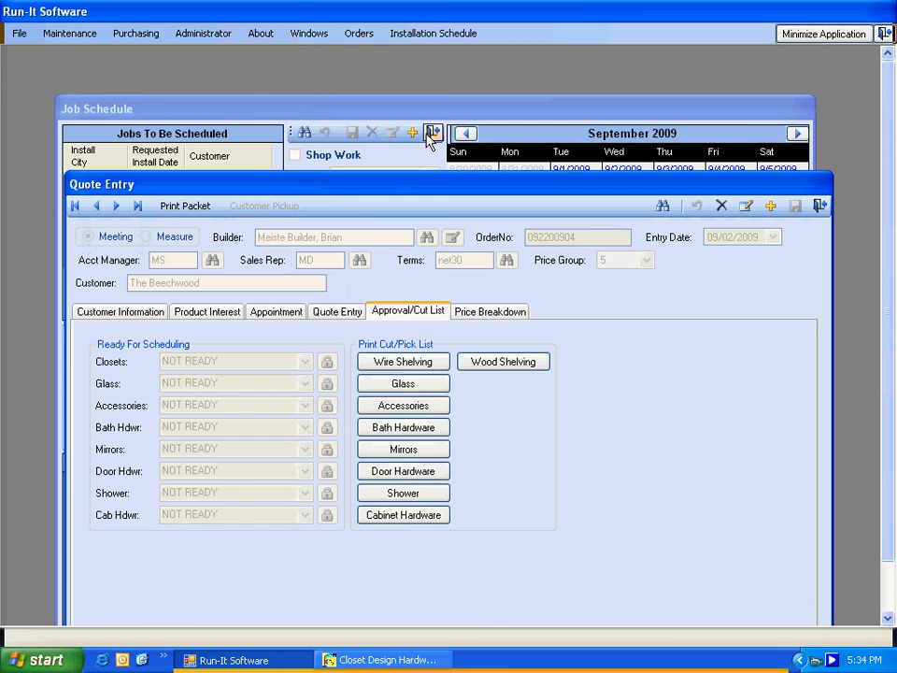
{"action": "left_click", "coordinate": [431, 137]}
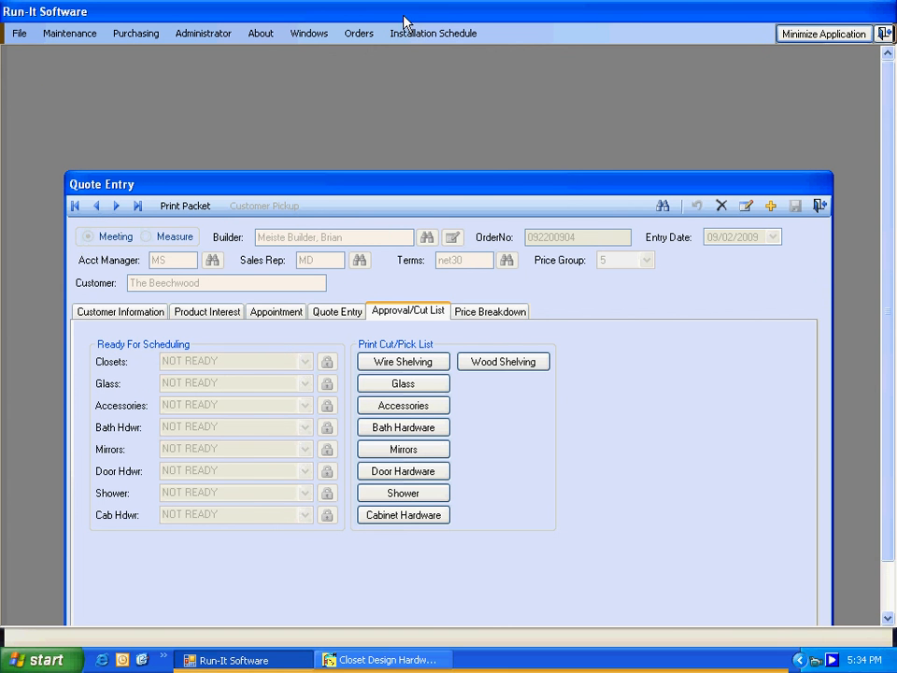
{"action": "left_click", "coordinate": [429, 35]}
{"action": "left_click", "coordinate": [423, 54]}
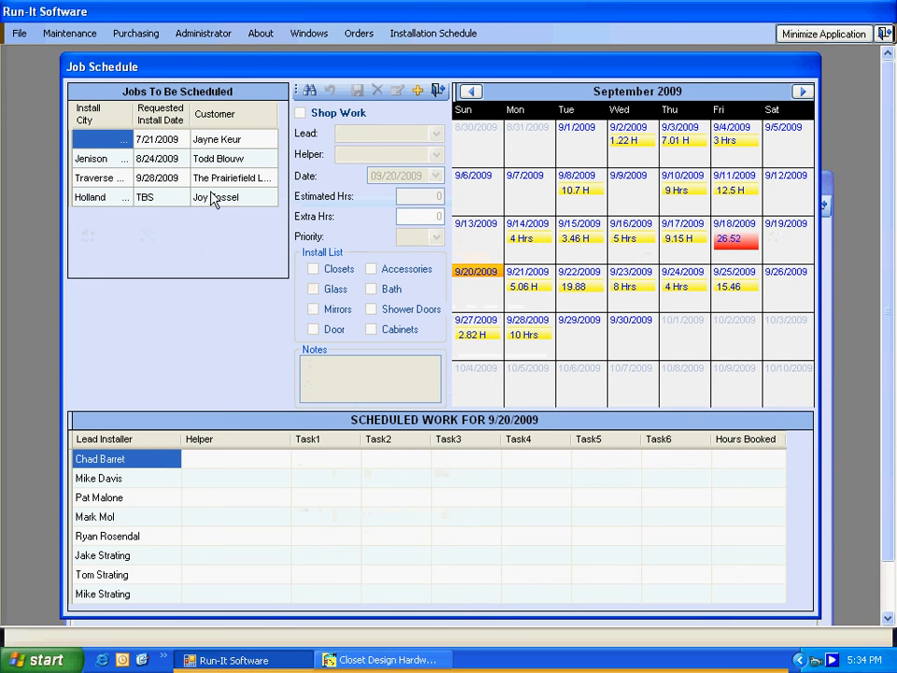
{"action": "left_click", "coordinate": [453, 480]}
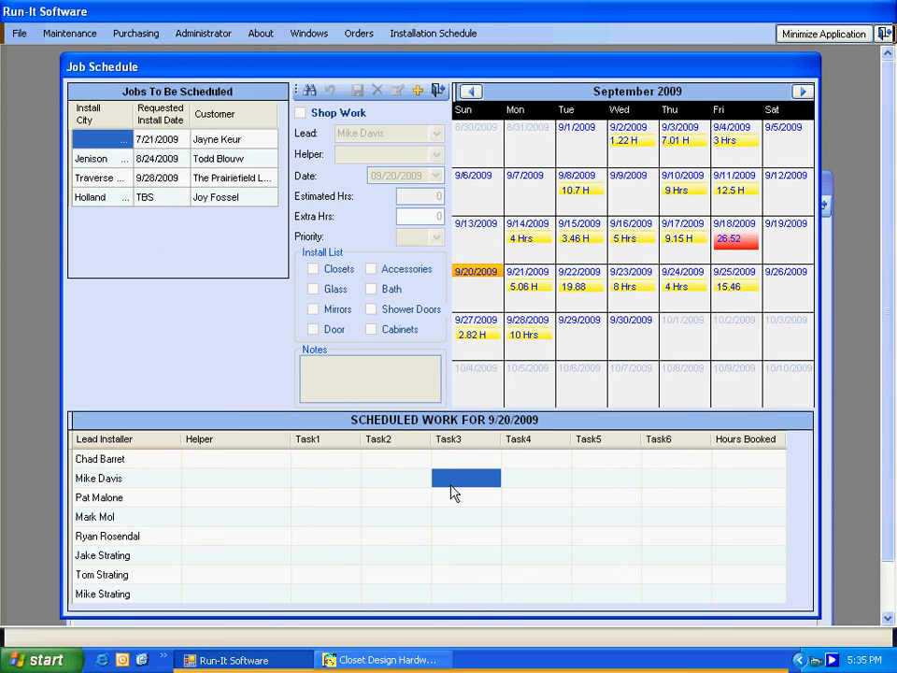
{"action": "left_click", "coordinate": [337, 473]}
Return to The Beechwood order, revise it by setting Door Hdwr to APP. INS., and save the order.
{"action": "left_click_drag", "start_coordinate": [363, 71], "coordinate": [382, 361]}
{"action": "left_click", "coordinate": [373, 185]}
{"action": "left_click_drag", "start_coordinate": [348, 187], "coordinate": [357, 93]}
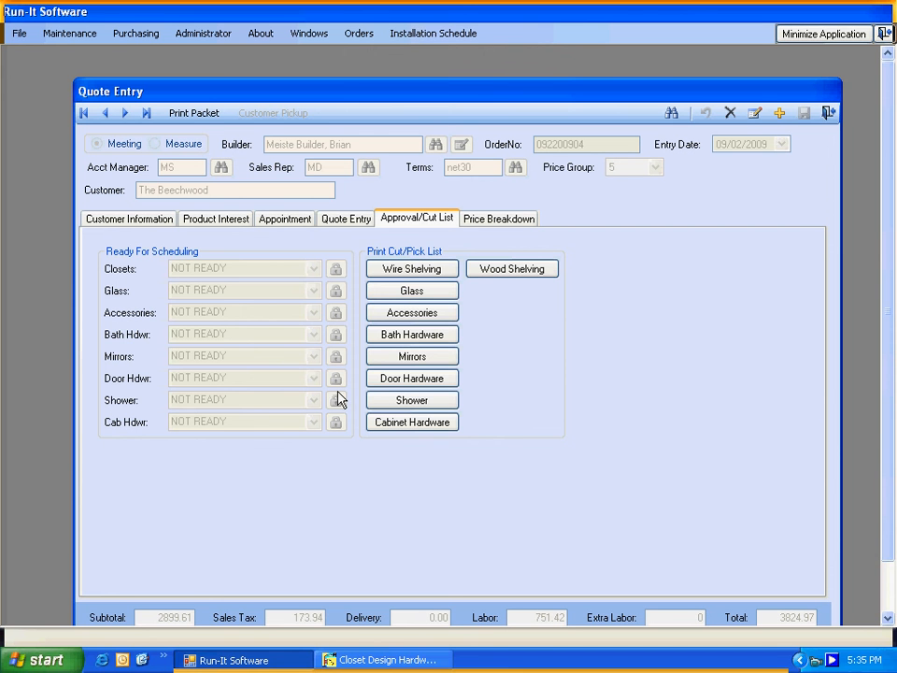
{"action": "left_click", "coordinate": [754, 112]}
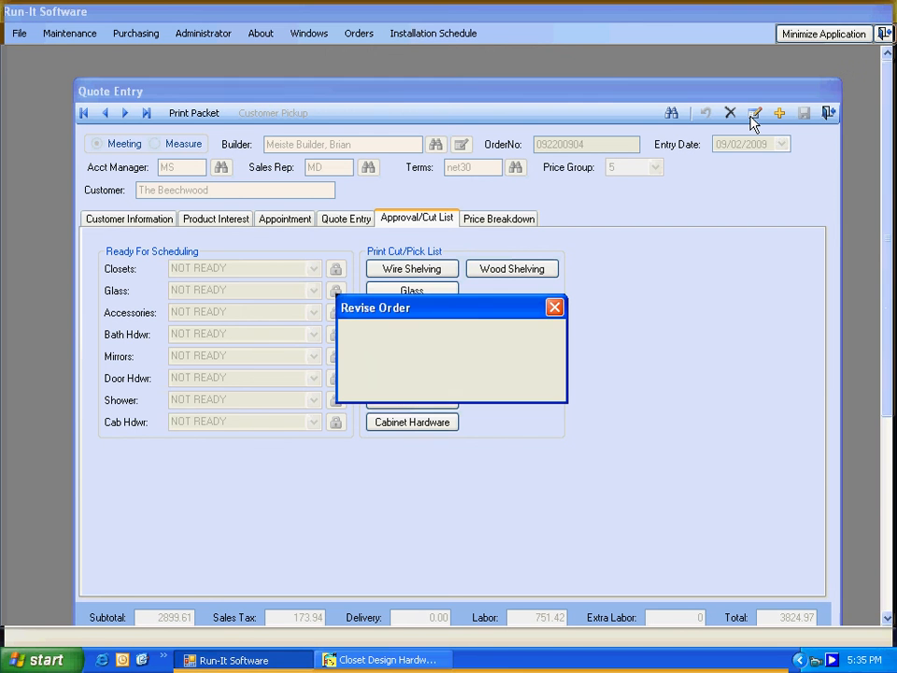
{"action": "left_click", "coordinate": [381, 383]}
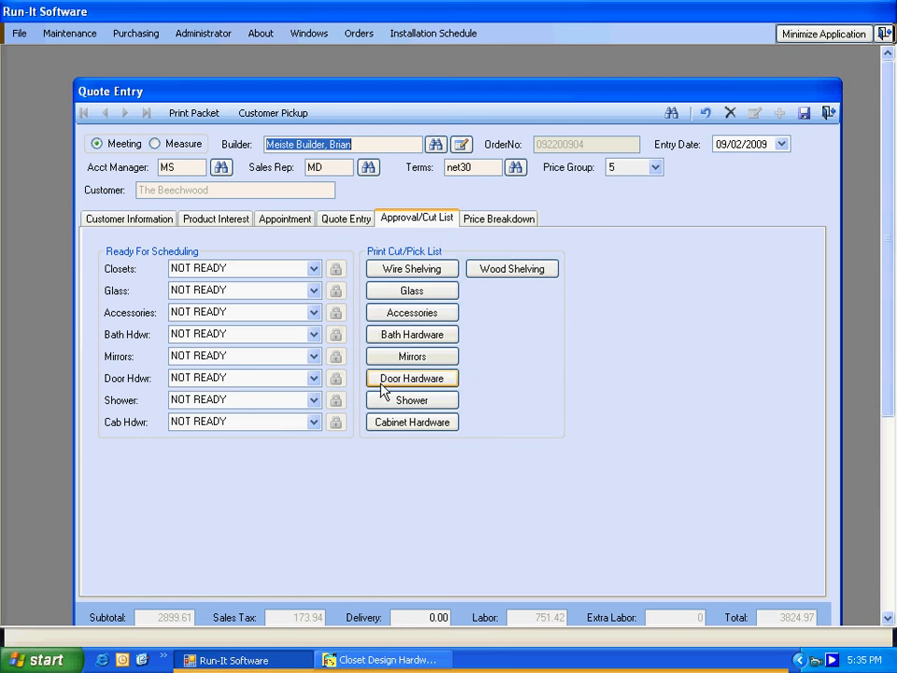
{"action": "left_click", "coordinate": [314, 379]}
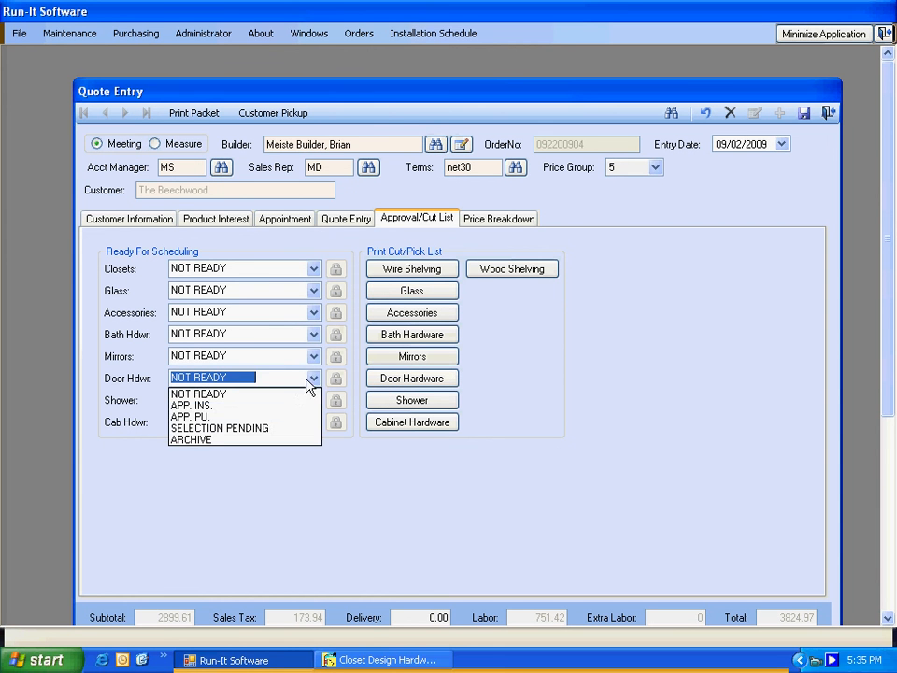
{"action": "left_click", "coordinate": [263, 408]}
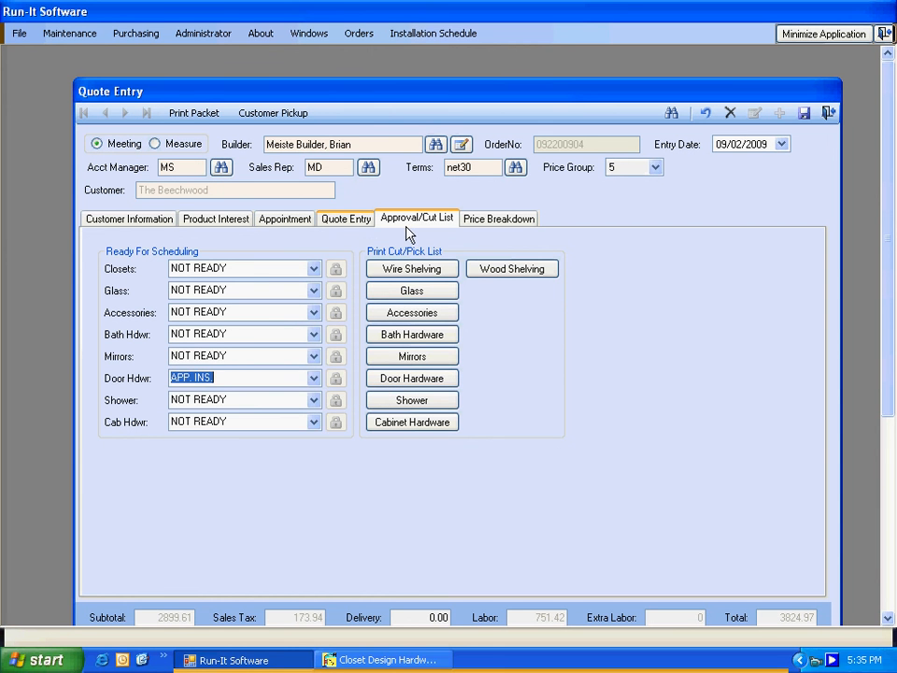
{"action": "left_click", "coordinate": [803, 113]}
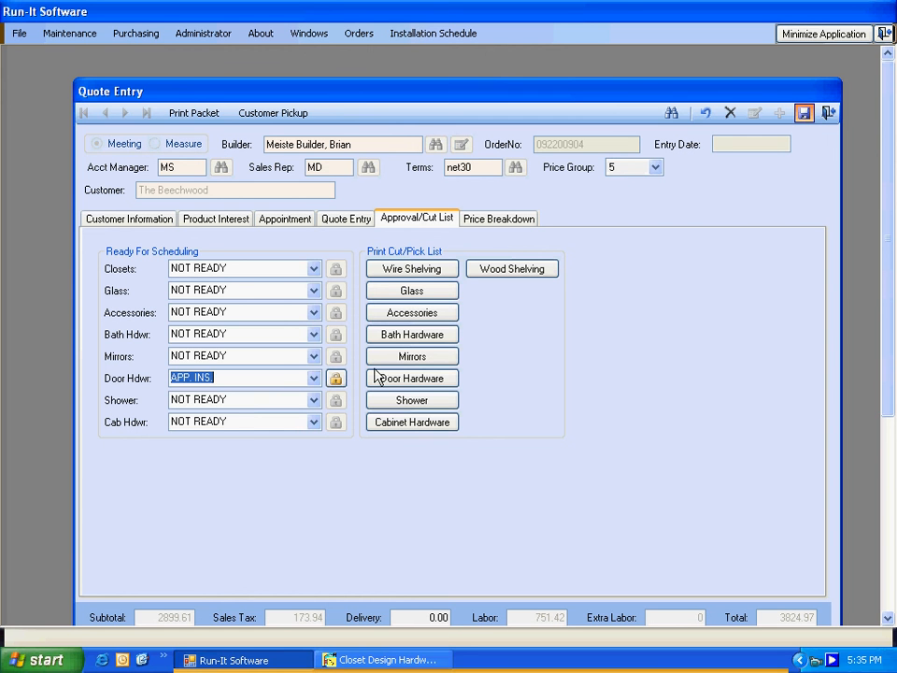
{"action": "left_click", "coordinate": [335, 378]}
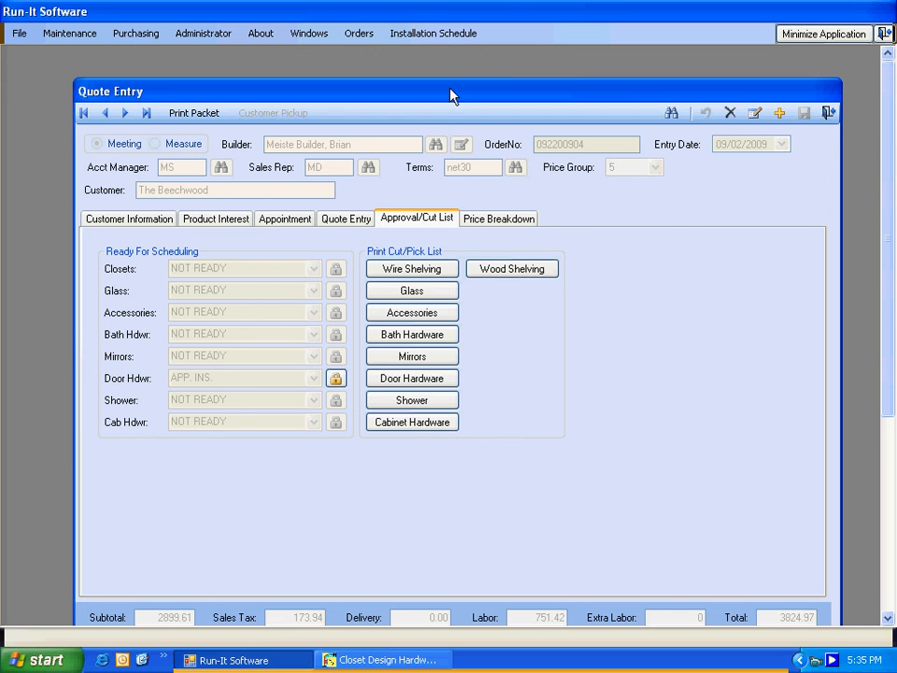
Reopen the job schedule and select The Beechwood in Jobs To Be Scheduled to review its job details.
{"action": "left_click_drag", "start_coordinate": [450, 96], "coordinate": [421, 415]}
{"action": "left_click", "coordinate": [434, 34]}
{"action": "left_click", "coordinate": [443, 53]}
{"action": "left_click_drag", "start_coordinate": [423, 360], "coordinate": [425, 303]}
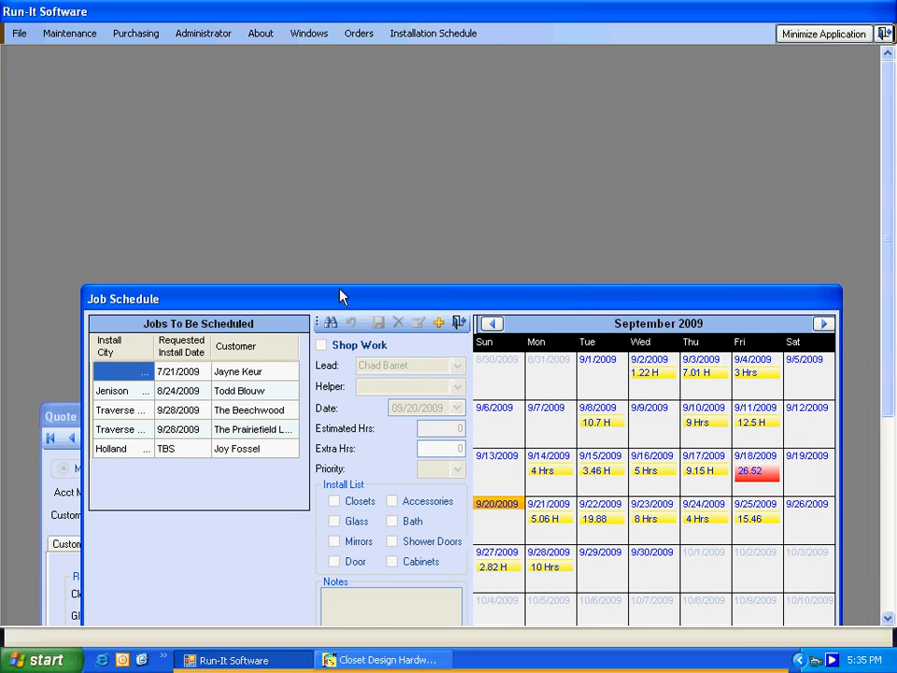
{"action": "left_click_drag", "start_coordinate": [341, 296], "coordinate": [364, 94]}
{"action": "left_click", "coordinate": [255, 209]}
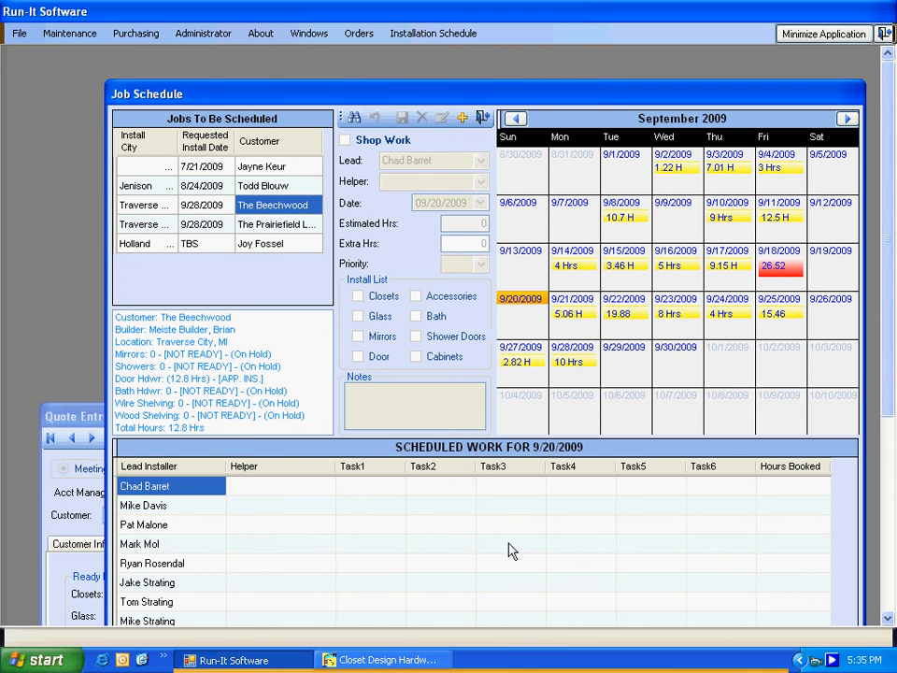
{"action": "left_click_drag", "start_coordinate": [530, 100], "coordinate": [456, 95]}
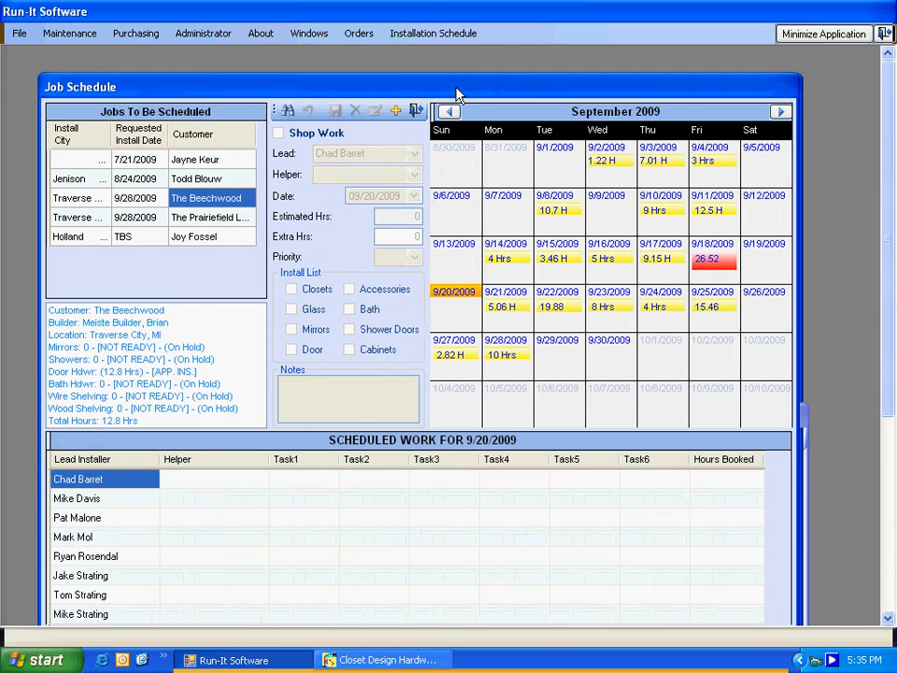